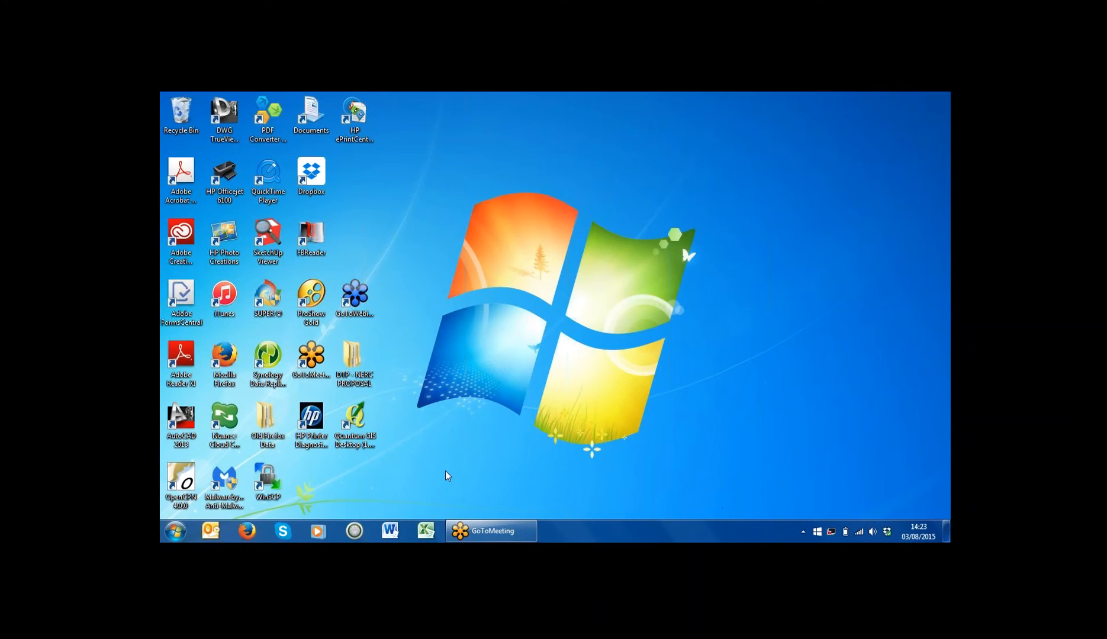
Step: Search Google in Firefox for 'openCPN'
{"action": "left_click", "coordinate": [251, 533]}
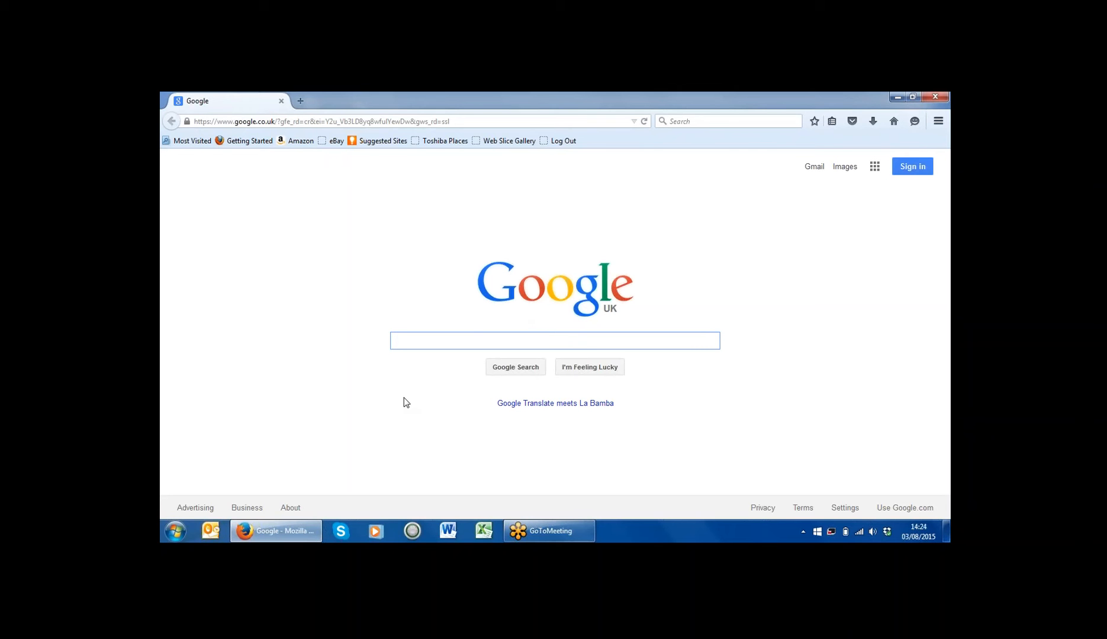
{"action": "type", "text": "open"}
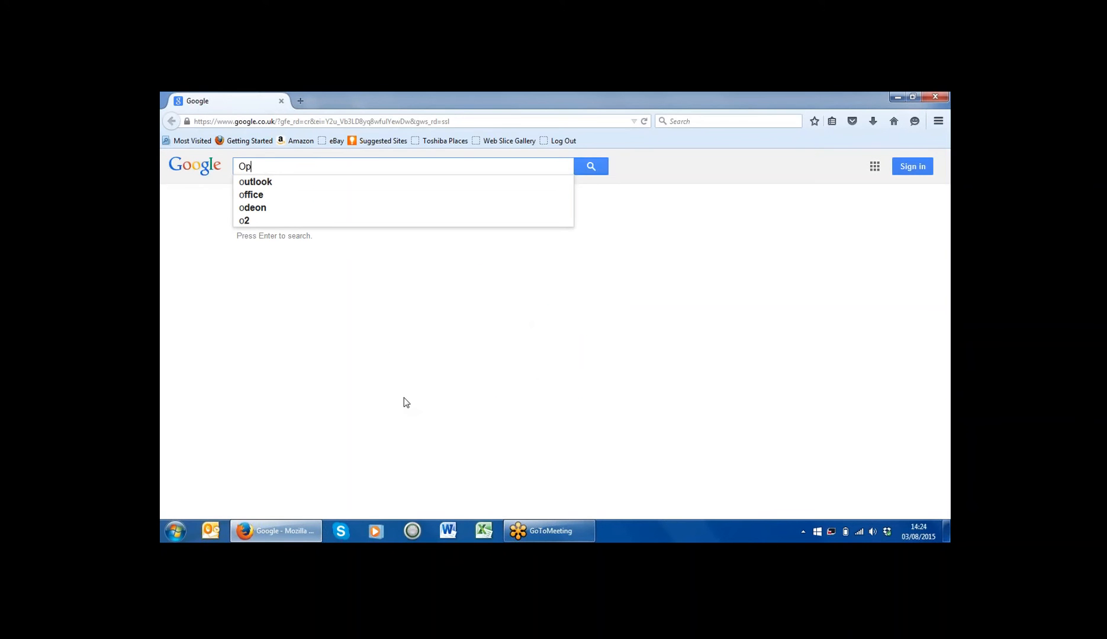
{"action": "type", "text": "CPN"}
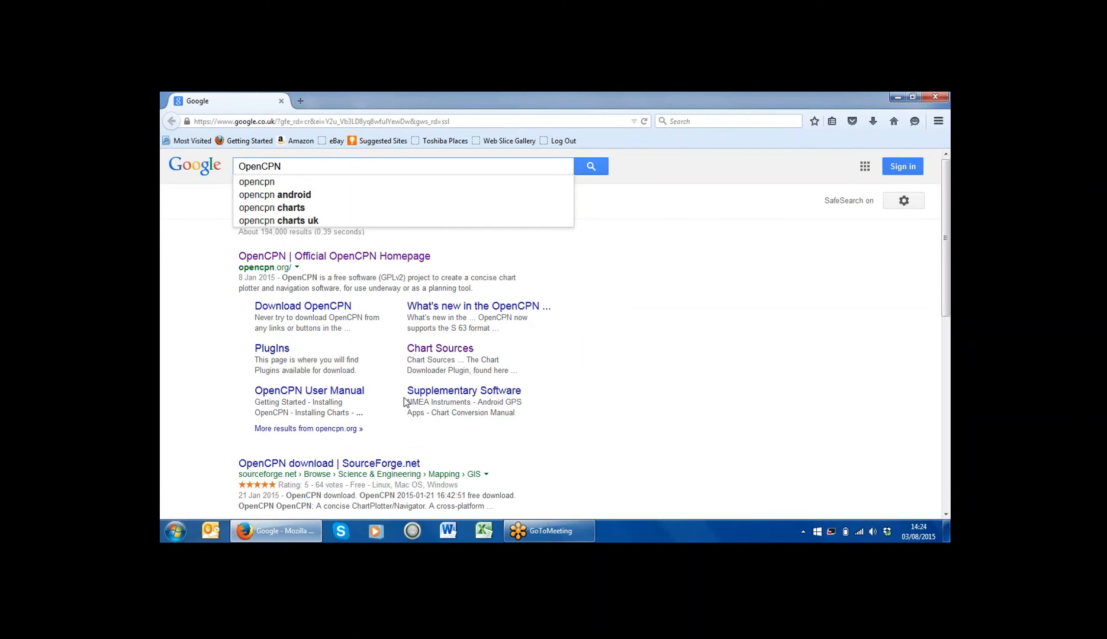
{"action": "key", "text": "Return"}
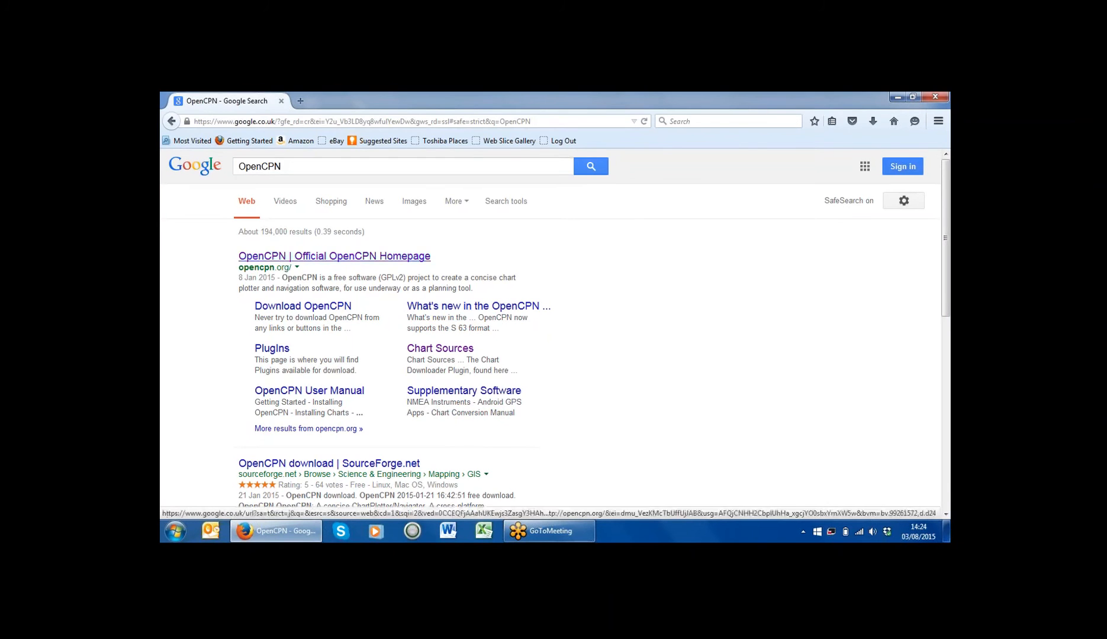
Step: Go from the official OpenCPN homepage result to the OpenCPN 4.0.0 download page
{"action": "left_click", "coordinate": [335, 256]}
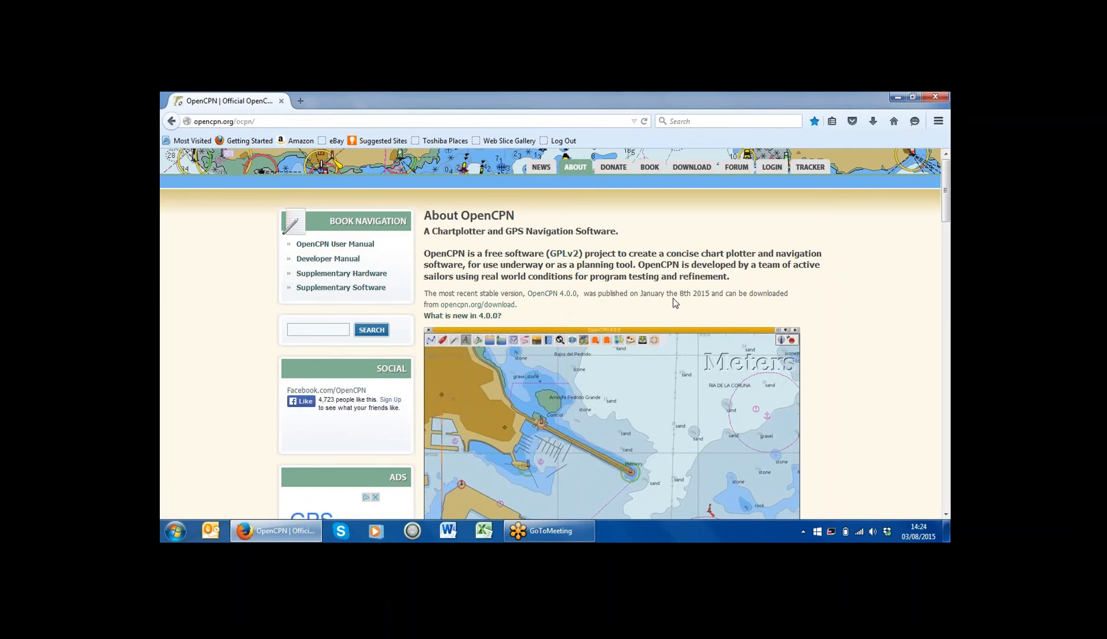
{"action": "left_click", "coordinate": [549, 296]}
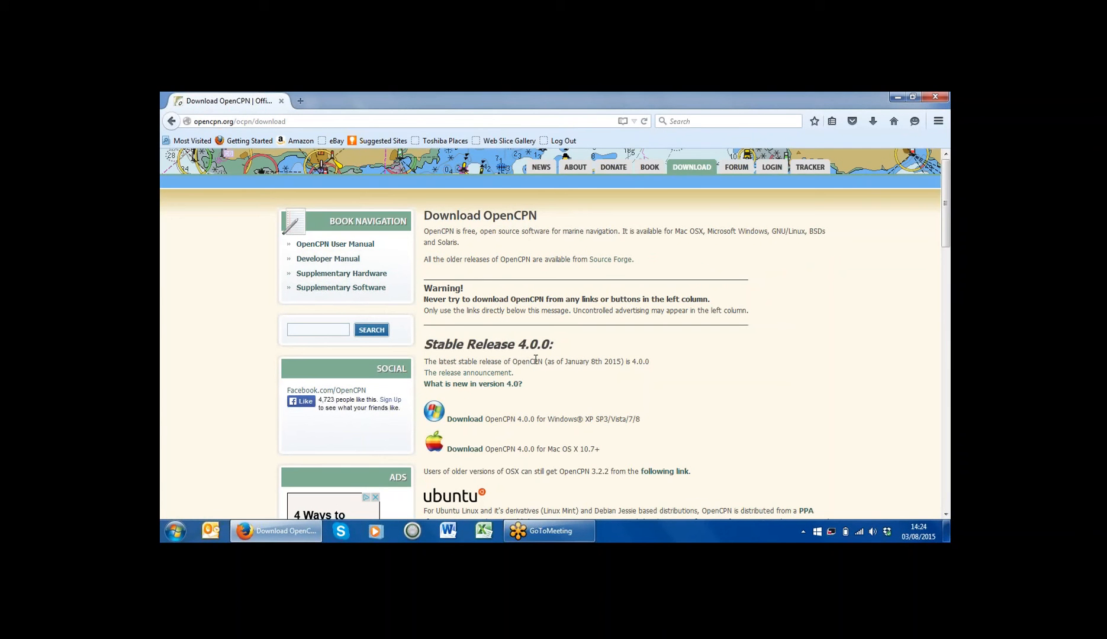
Step: Save the OpenCPN 4.0.0 Windows setup exe and check it in Firefox's downloads list
{"action": "left_click", "coordinate": [465, 422]}
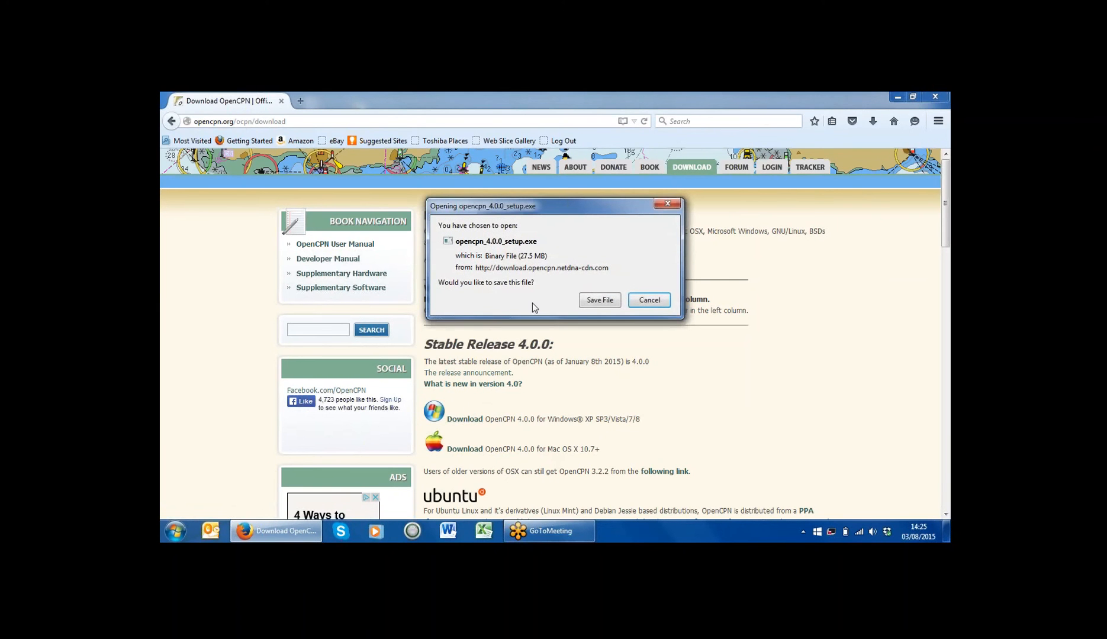
{"action": "left_click", "coordinate": [600, 300]}
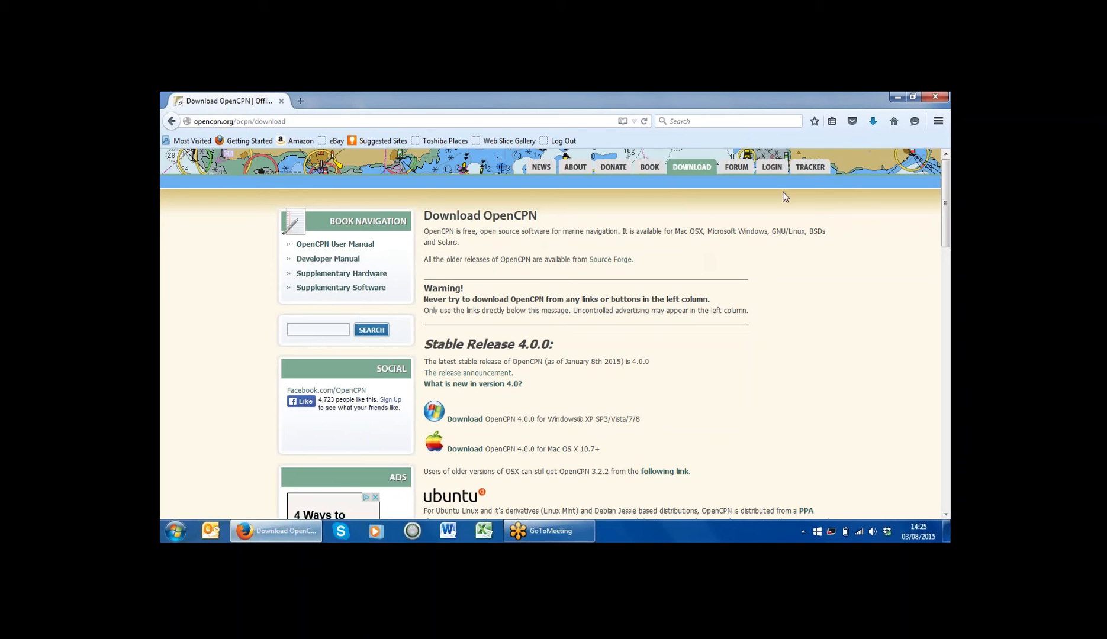
{"action": "left_click", "coordinate": [873, 122]}
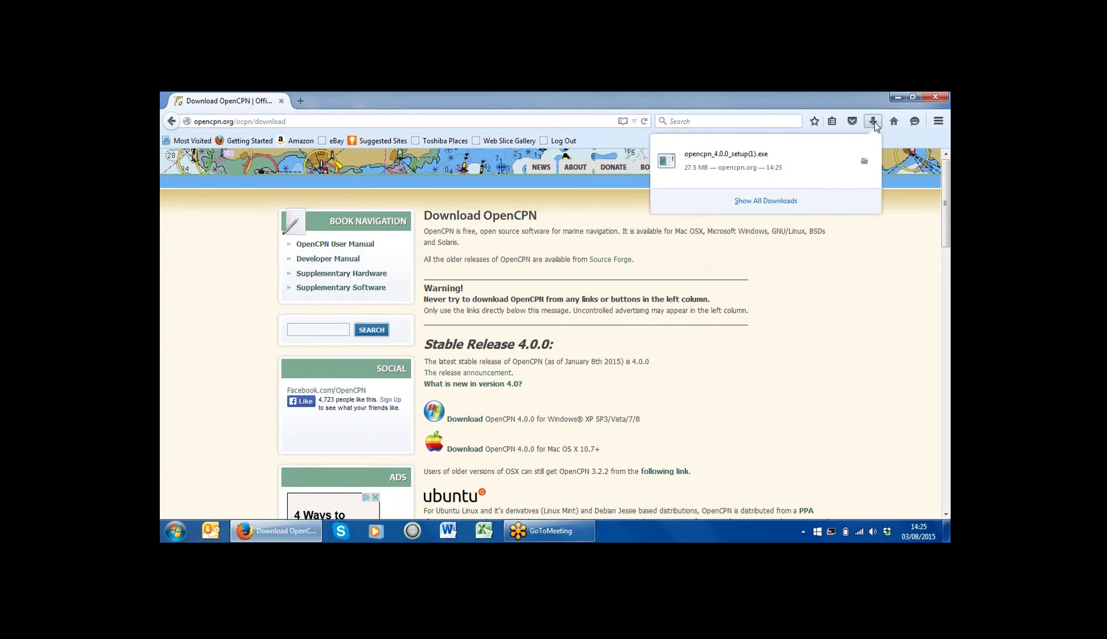
Step: Run the downloaded setup in English and continue past the Welcome and License Agreement pages
{"action": "left_click", "coordinate": [729, 170]}
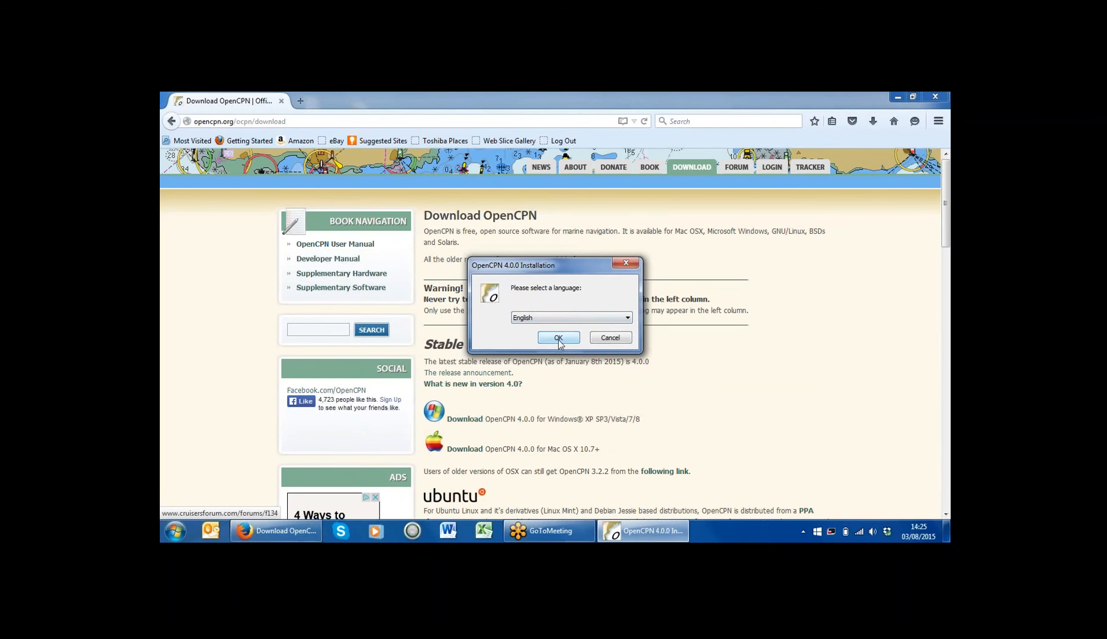
{"action": "left_click", "coordinate": [627, 319]}
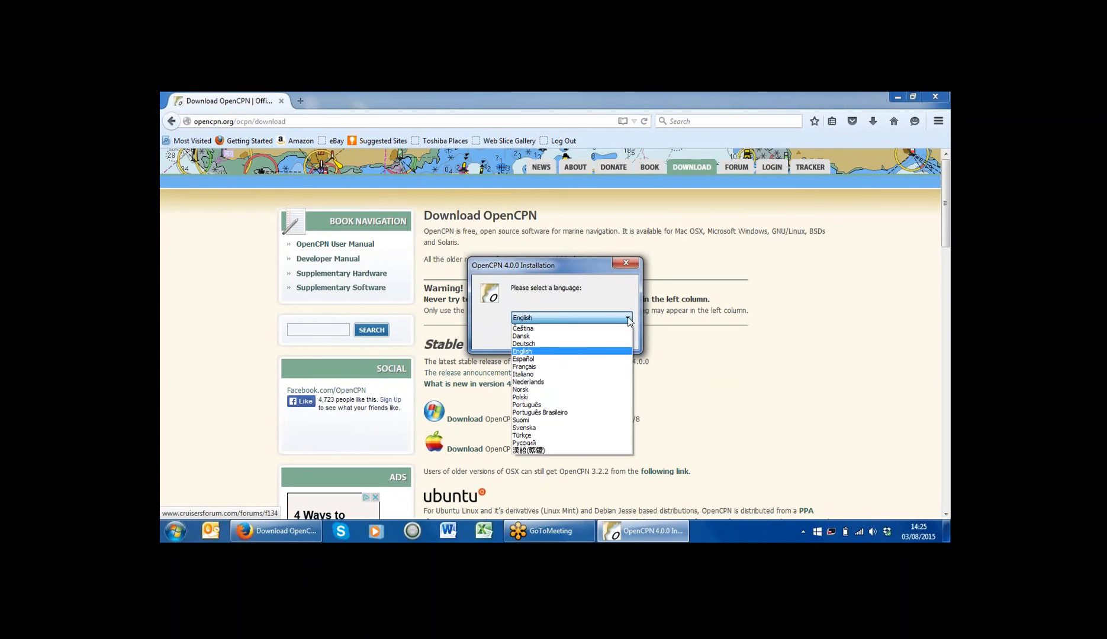
{"action": "left_click", "coordinate": [622, 303]}
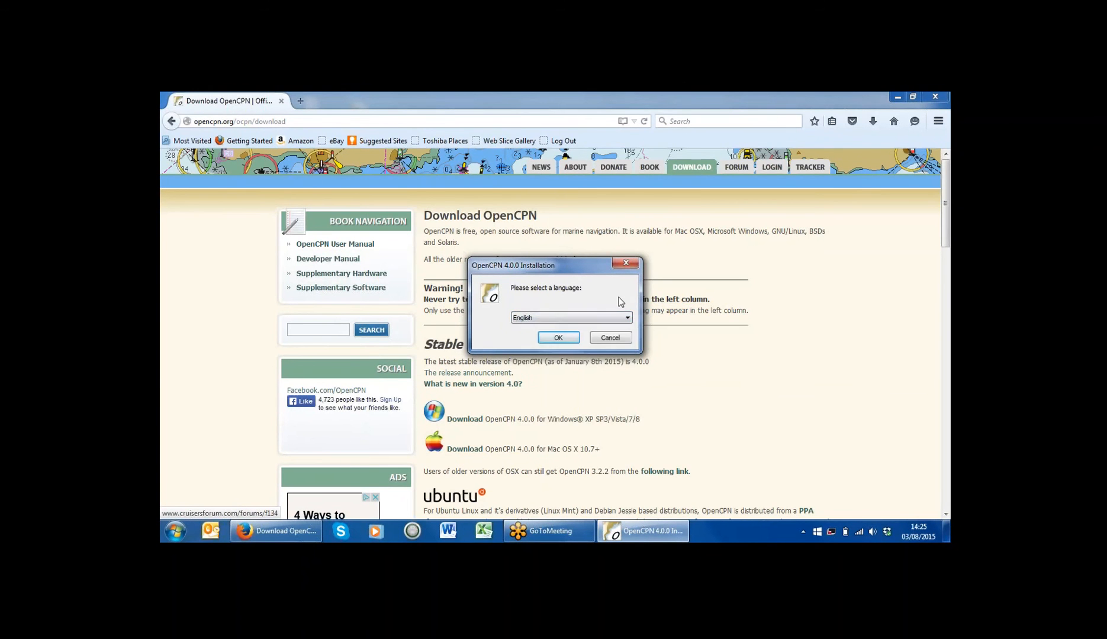
{"action": "left_click", "coordinate": [545, 341]}
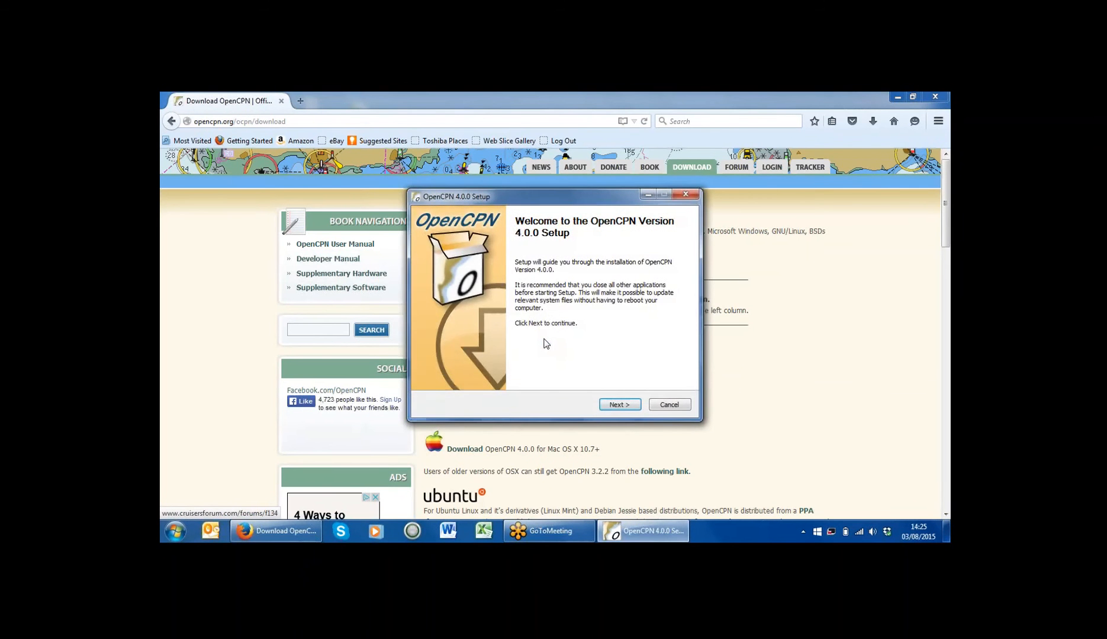
{"action": "left_click", "coordinate": [616, 405]}
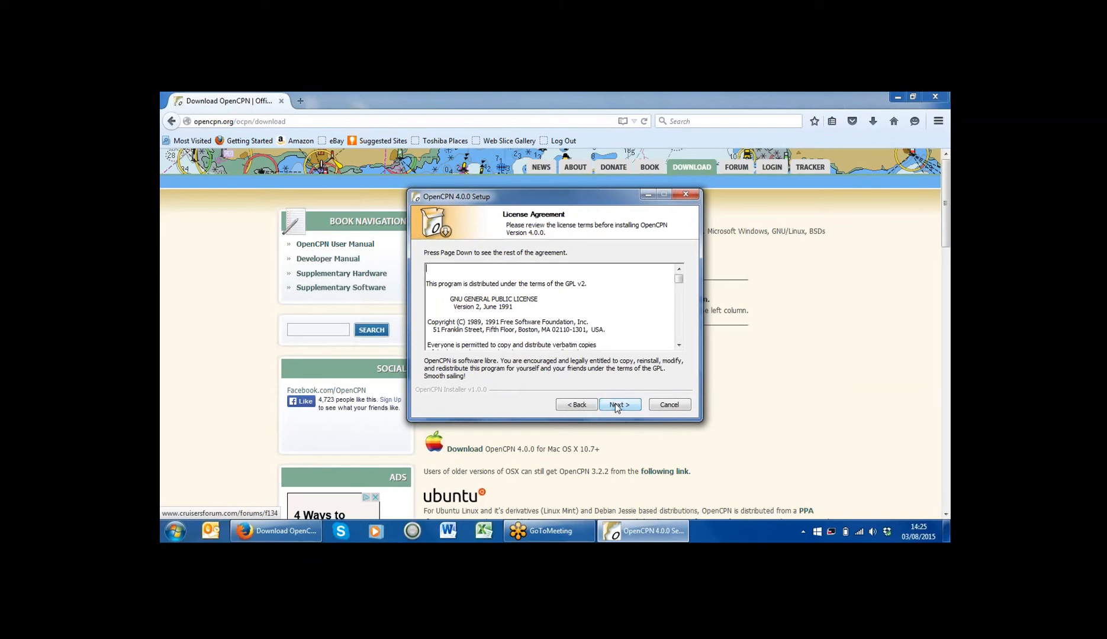
{"action": "left_click", "coordinate": [616, 406]}
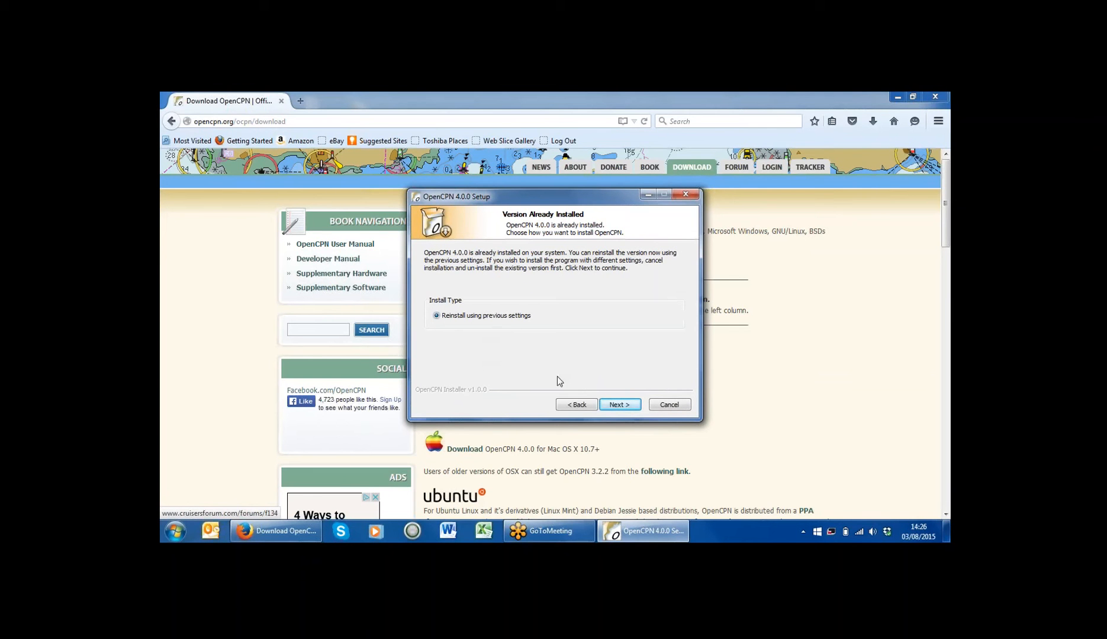
Step: Continue the reinstall with both the Start Menu and desktop shortcut options enabled
{"action": "left_click", "coordinate": [620, 410]}
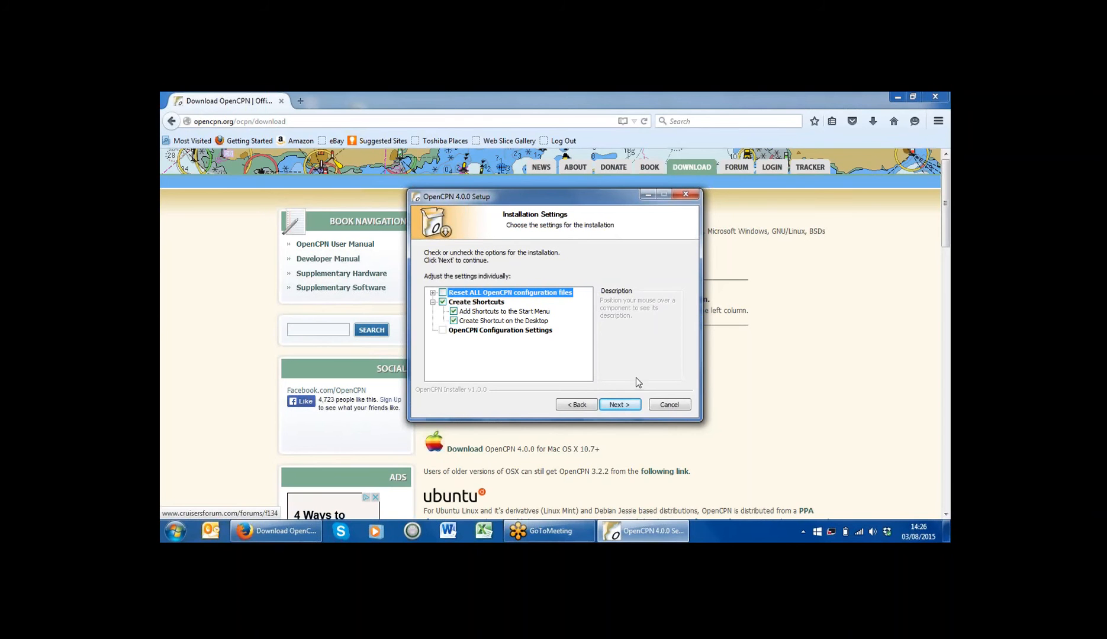
{"action": "left_click", "coordinate": [454, 312]}
{"action": "left_click", "coordinate": [454, 322]}
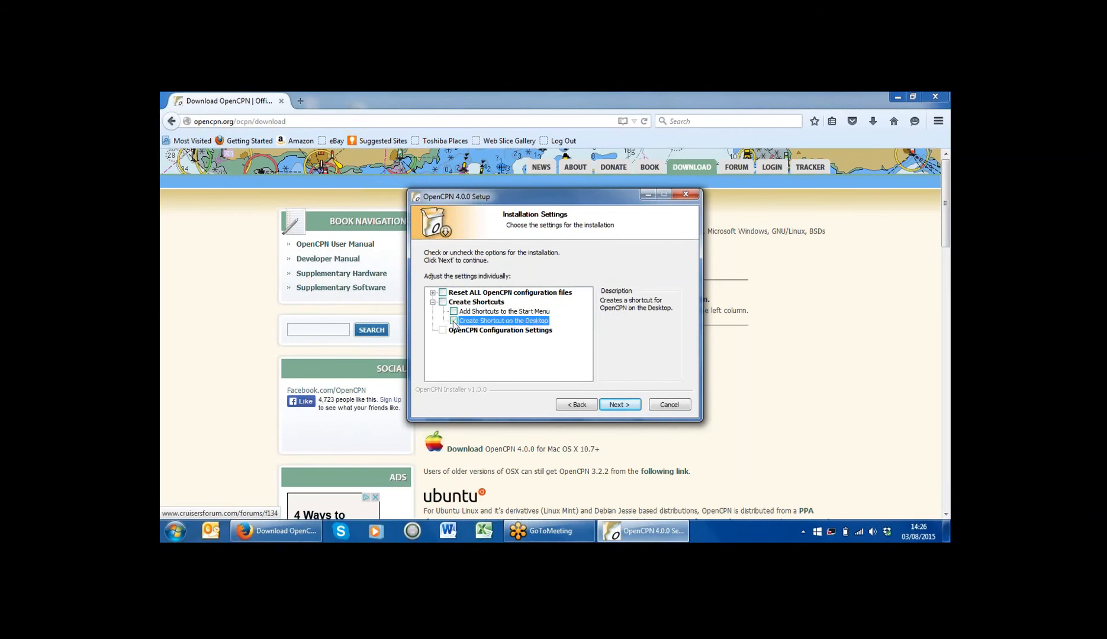
{"action": "left_click", "coordinate": [454, 321]}
{"action": "left_click", "coordinate": [454, 312]}
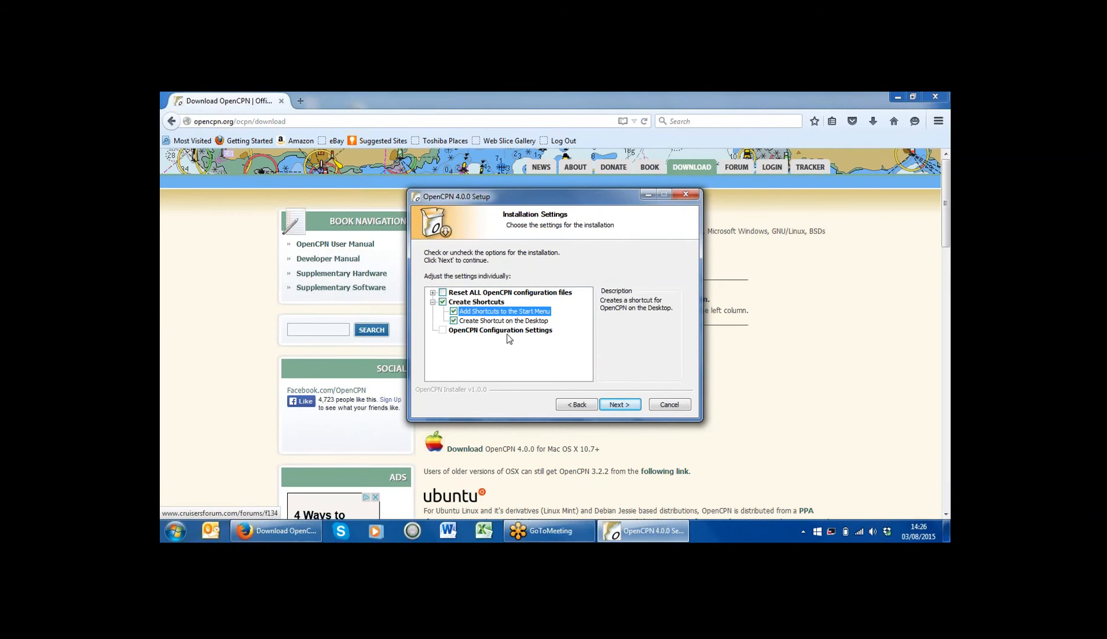
Step: Accept the OpenCPN Start Menu folder and install OpenCPN 4.0.0
{"action": "left_click", "coordinate": [620, 408]}
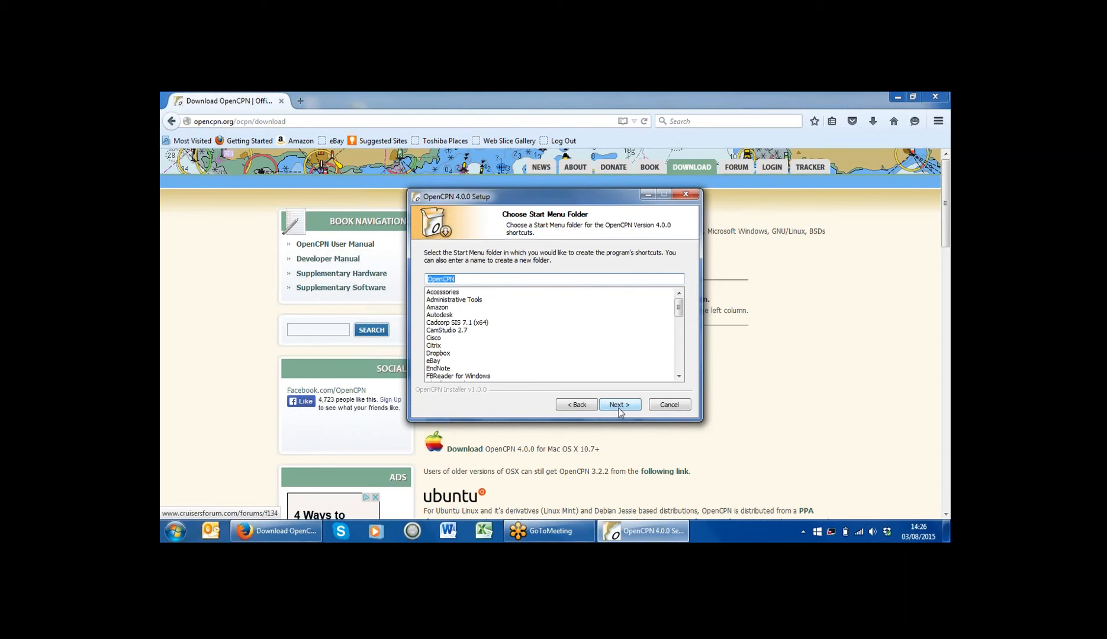
{"action": "left_click", "coordinate": [618, 407]}
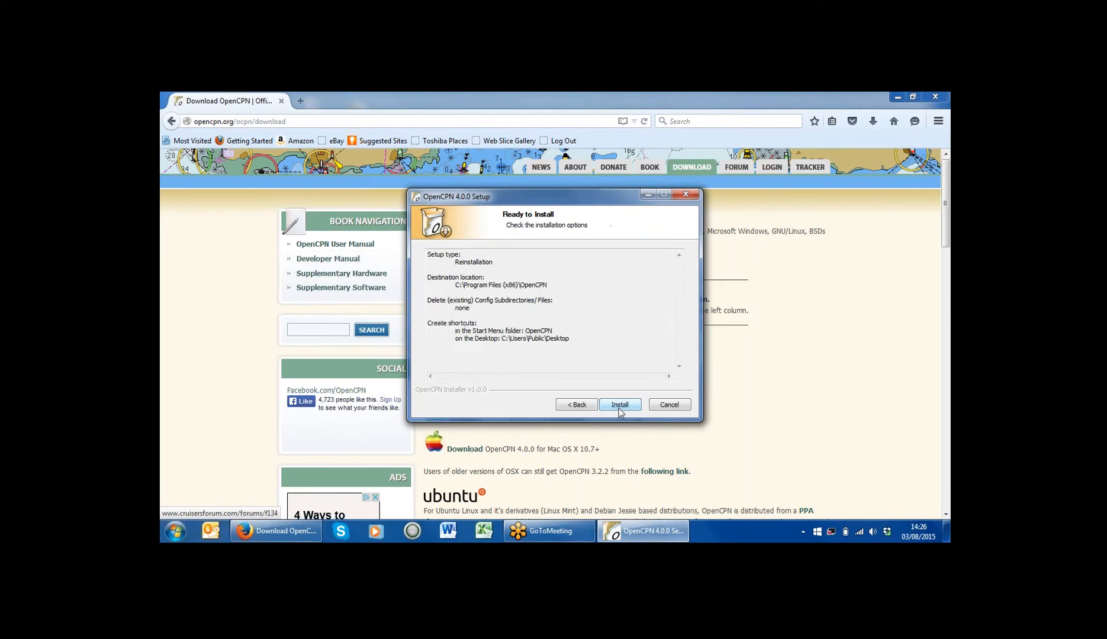
{"action": "left_click", "coordinate": [619, 407]}
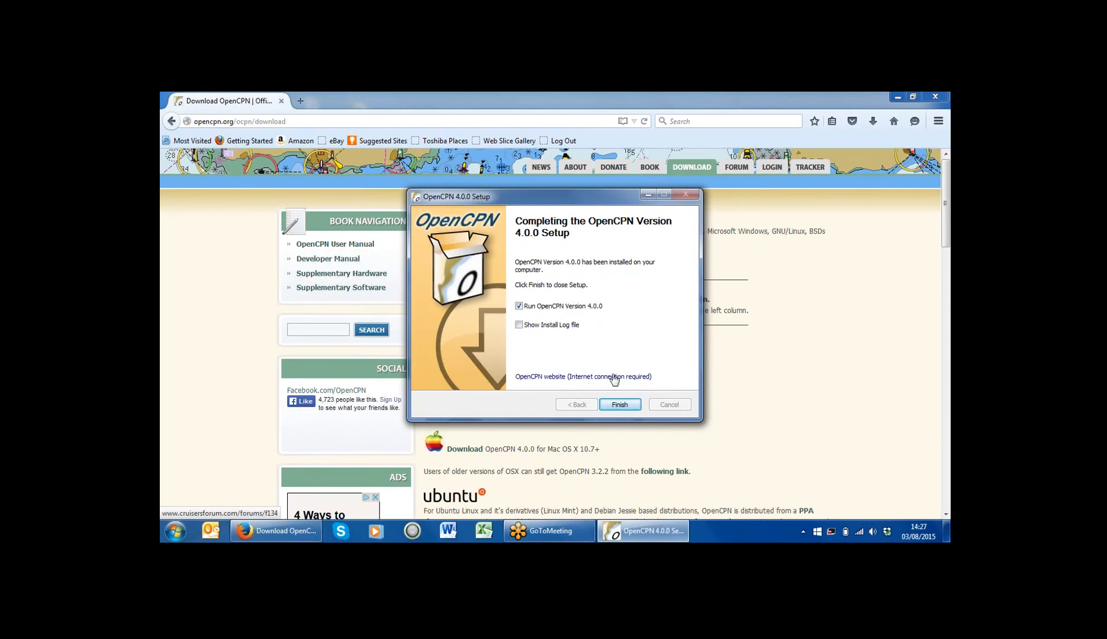
Step: Finish setup to launch OpenCPN 4.0.0, zoom out the world chart, and return to Firefox
{"action": "left_click", "coordinate": [620, 406]}
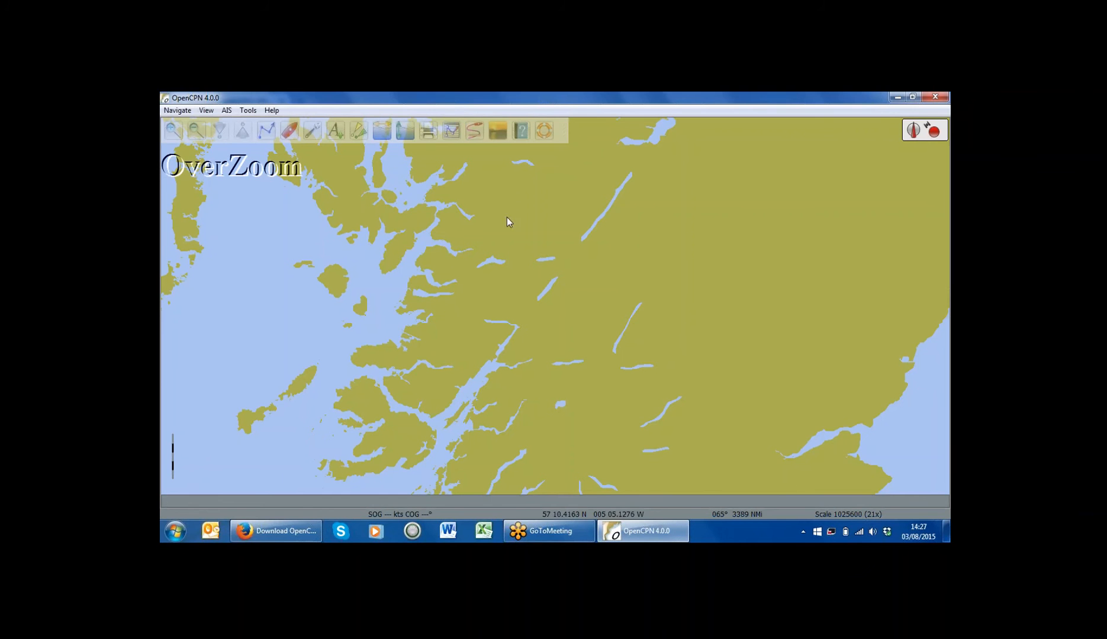
{"action": "left_click", "coordinate": [192, 136]}
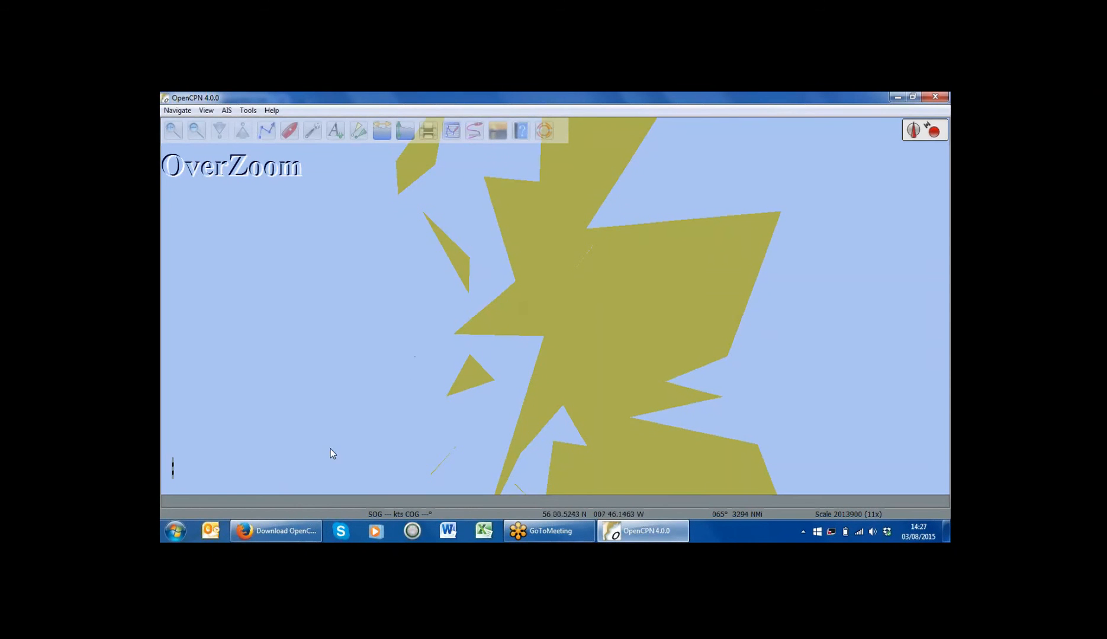
{"action": "left_click", "coordinate": [288, 531]}
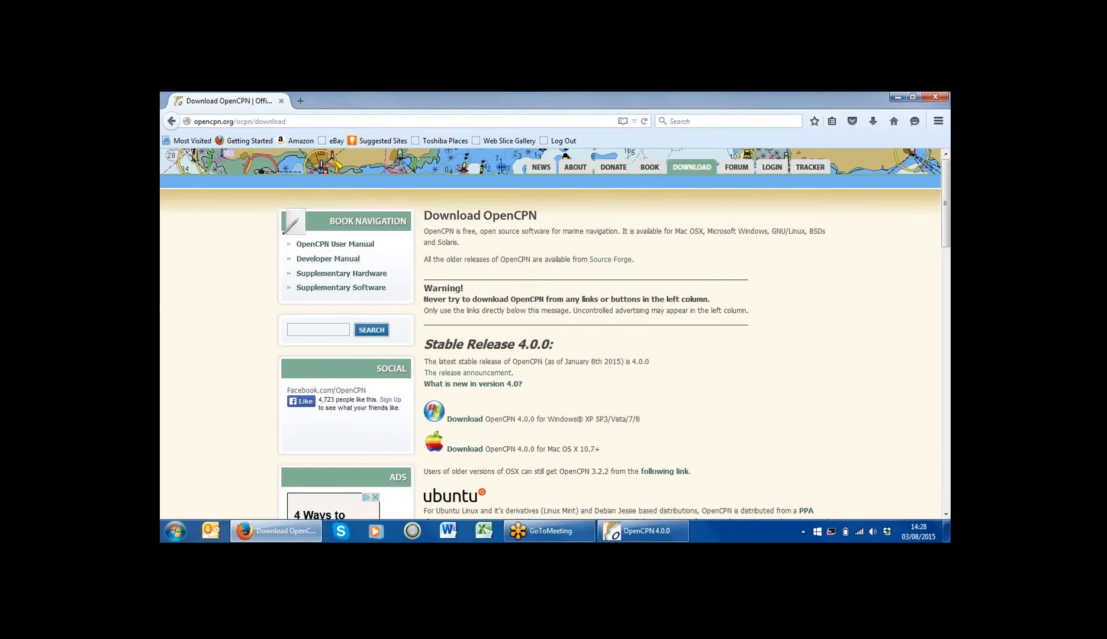
Step: Navigate the OpenCPN User Manual through Basic Features and All About Charts to Chart Sources
{"action": "left_click", "coordinate": [358, 251]}
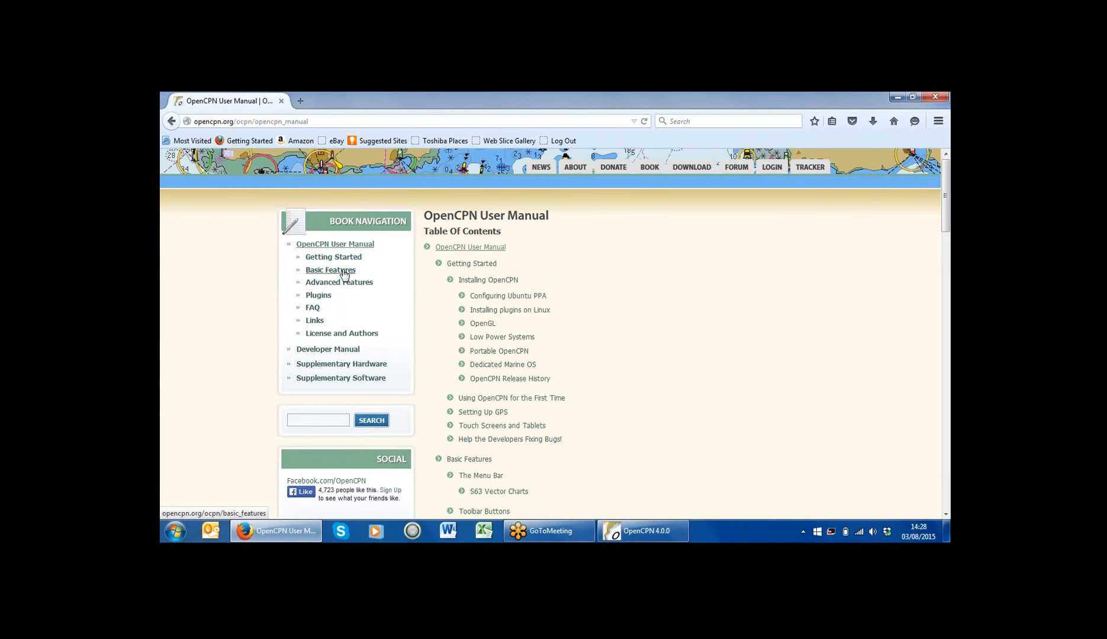
{"action": "left_click", "coordinate": [343, 271]}
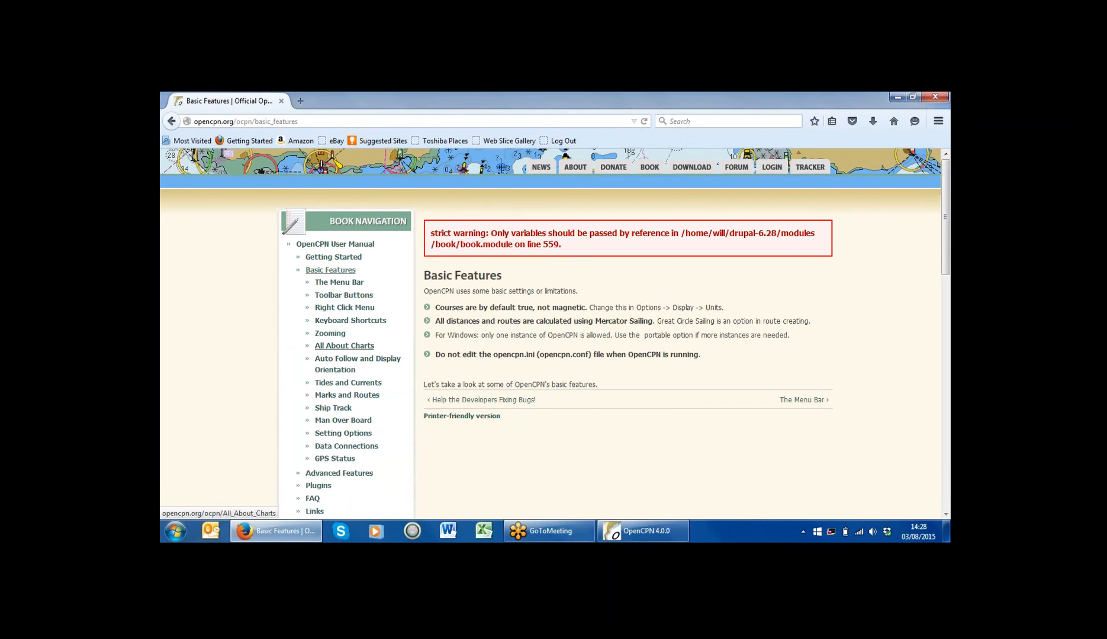
{"action": "left_click", "coordinate": [337, 351]}
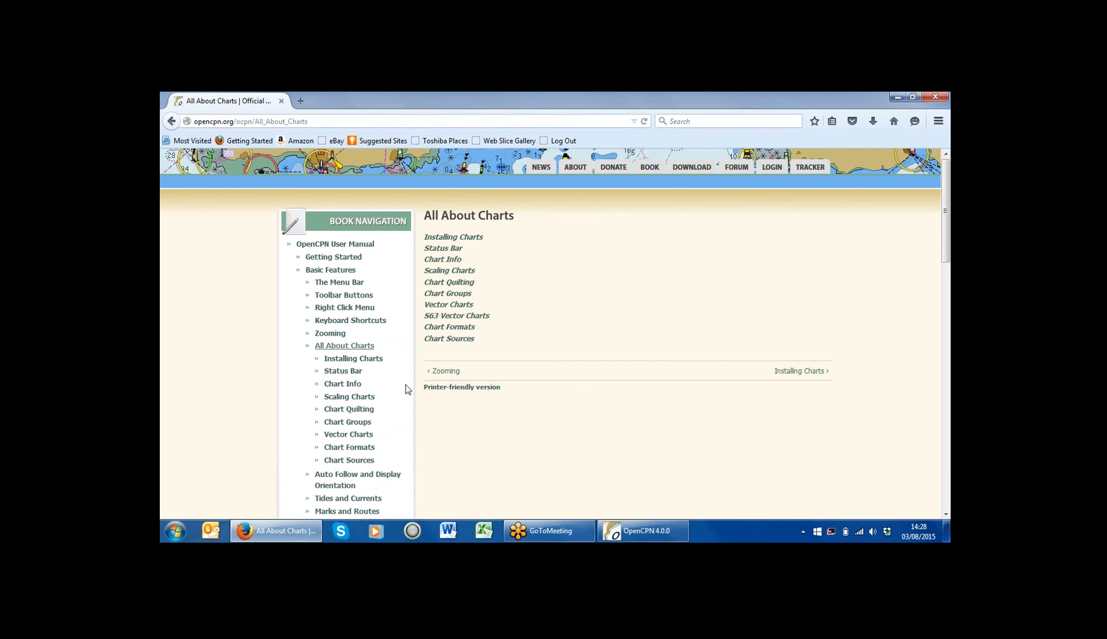
{"action": "left_click", "coordinate": [349, 461]}
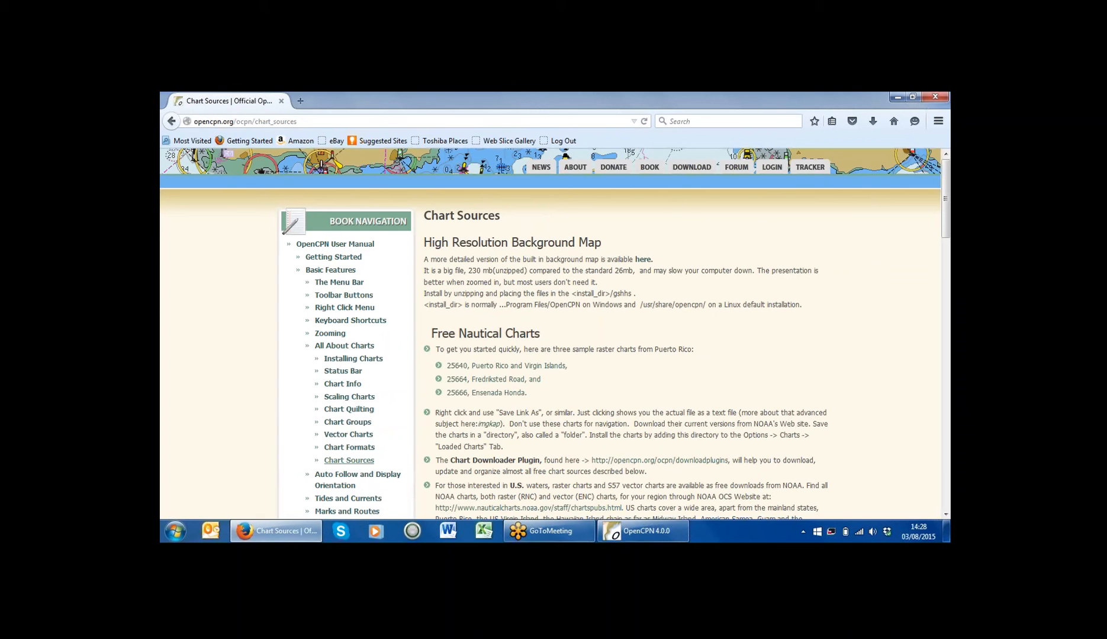
Step: Save GshhsHiRes.zip and open its containing folder from the Firefox downloads list
{"action": "left_click", "coordinate": [642, 263]}
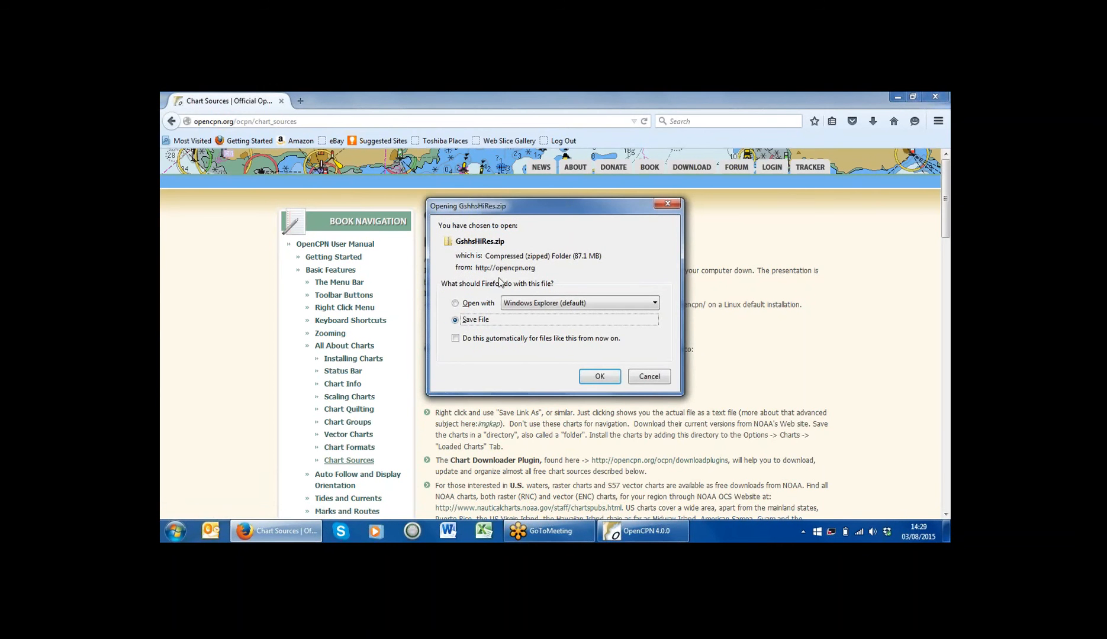
{"action": "left_click", "coordinate": [593, 377]}
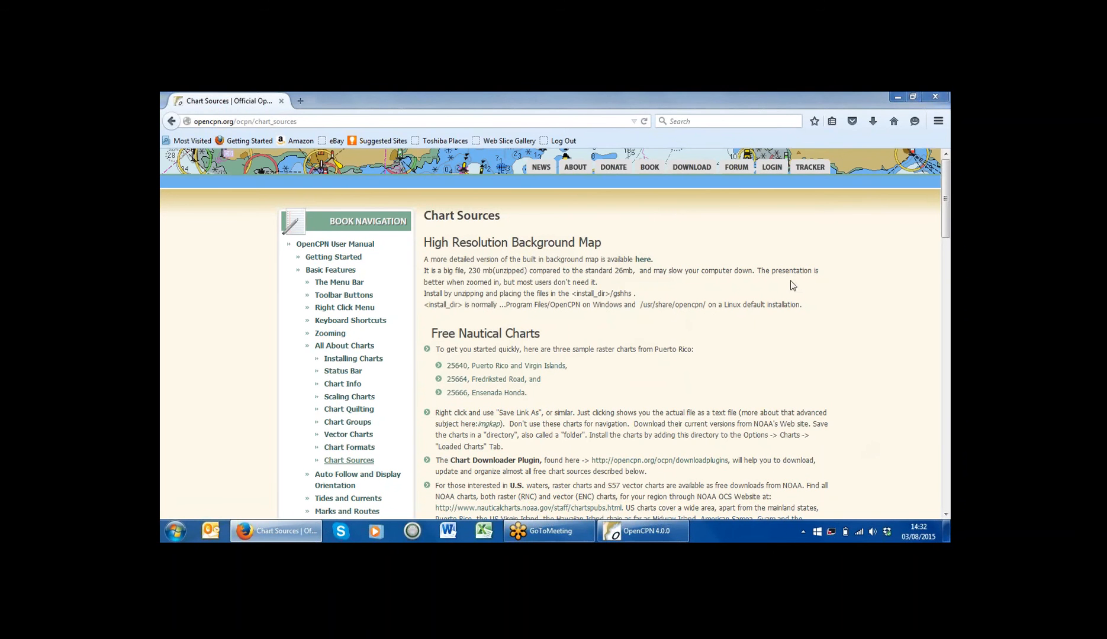
{"action": "left_click", "coordinate": [874, 120]}
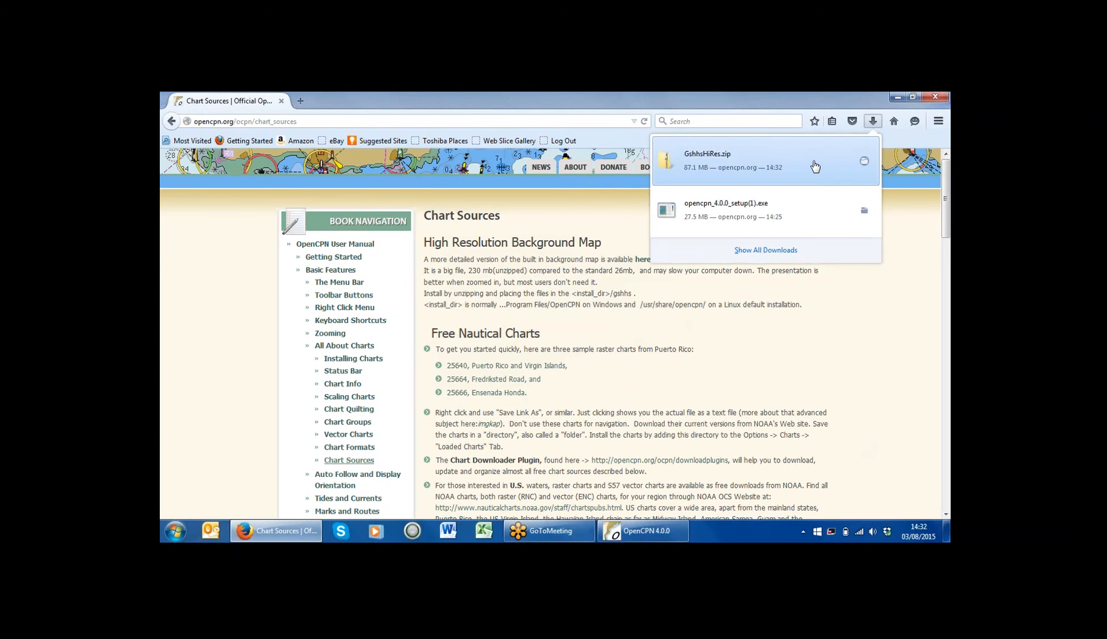
{"action": "left_click", "coordinate": [865, 162]}
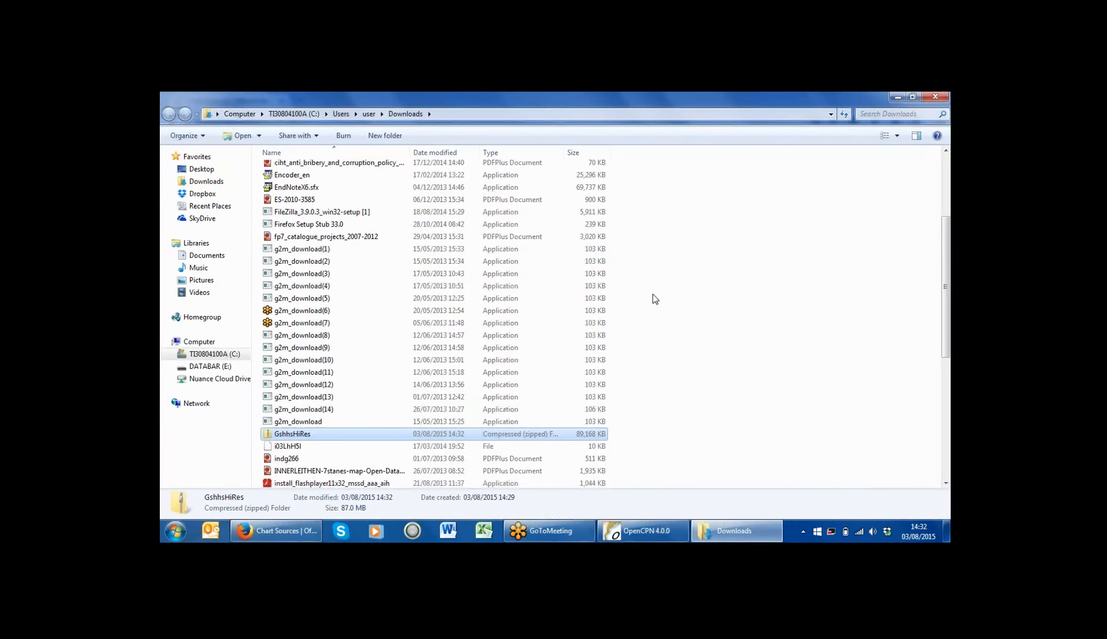
Step: Open GshhsHiRes.zip in Explorer to view its six map data files, then return to Firefox
{"action": "right_click", "coordinate": [293, 434]}
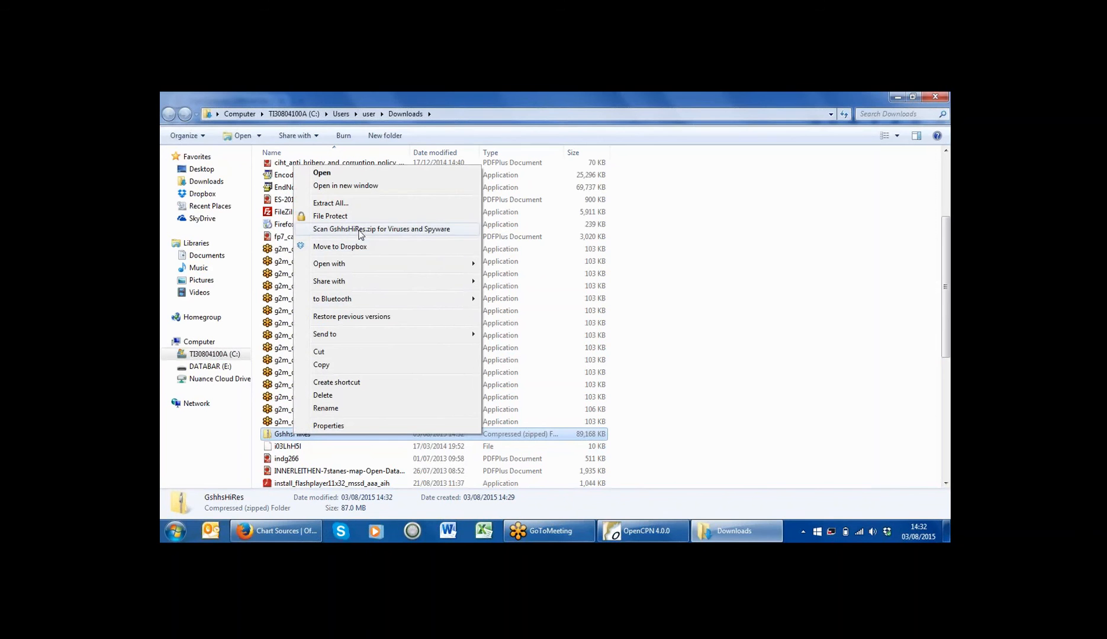
{"action": "left_click", "coordinate": [363, 187]}
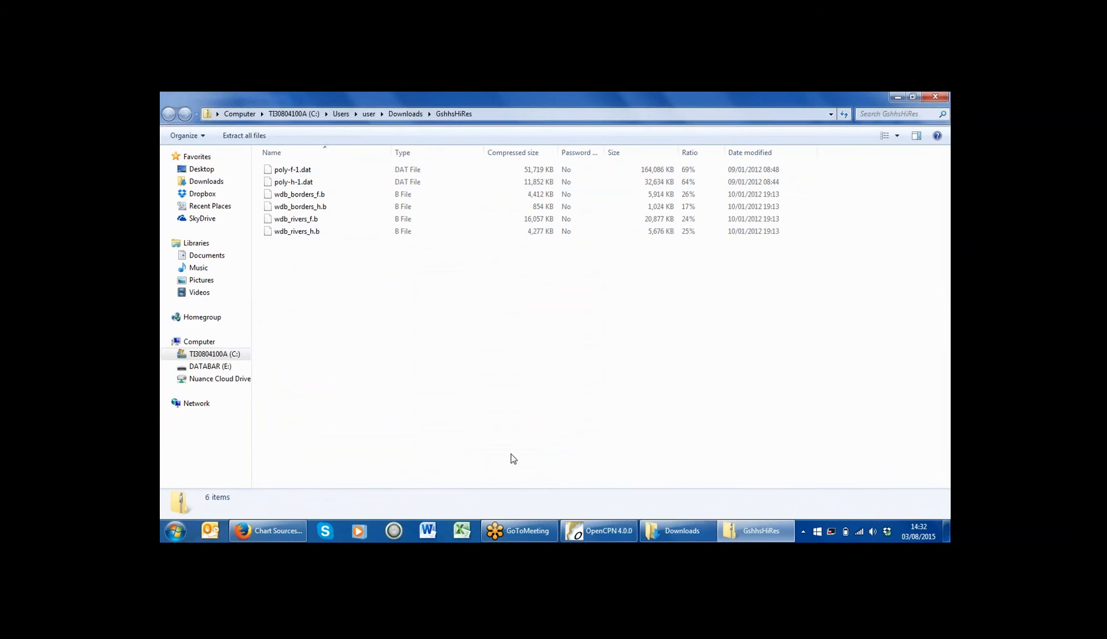
{"action": "left_click", "coordinate": [590, 526]}
{"action": "left_click", "coordinate": [590, 527]}
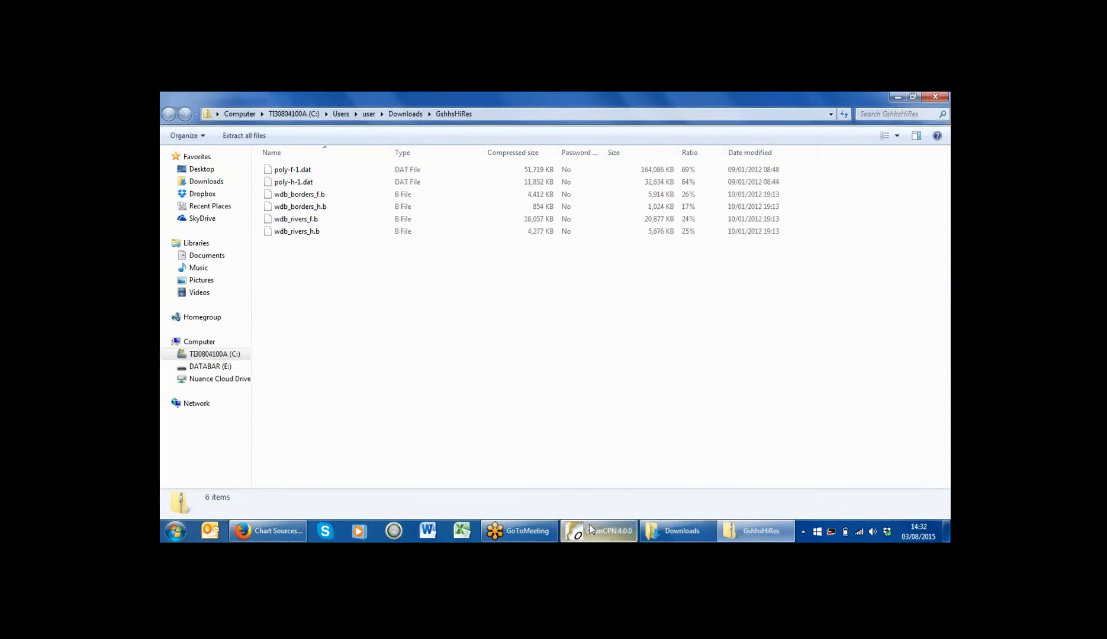
{"action": "left_click", "coordinate": [243, 533]}
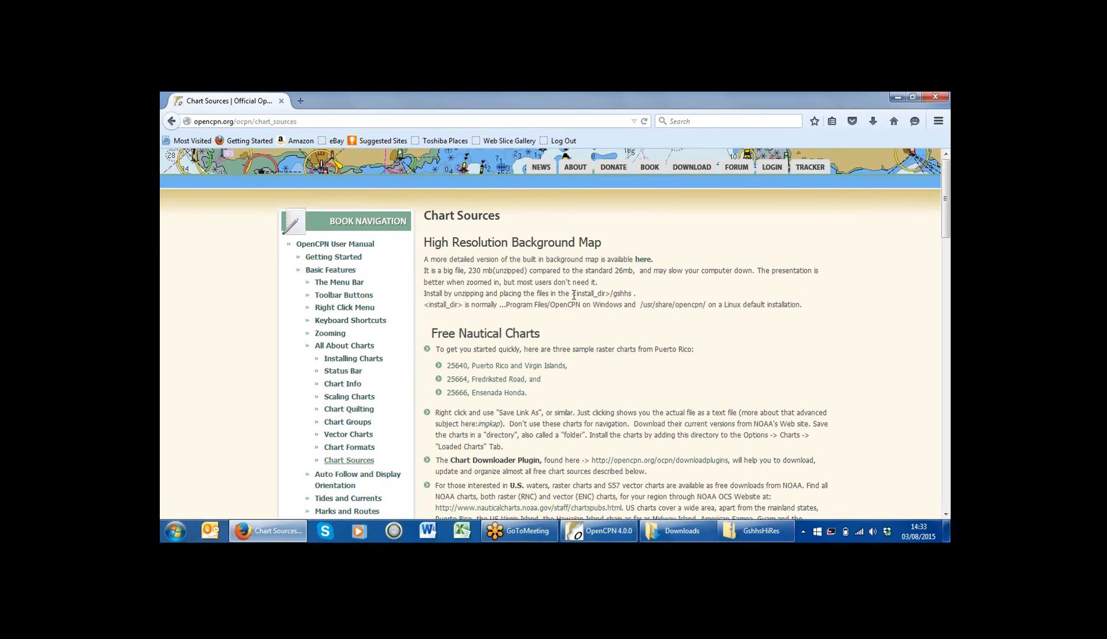
Step: Copy the '<install_dir>/gshhs' path text and open Computer from the Start menu
{"action": "left_click_drag", "start_coordinate": [573, 295], "coordinate": [628, 290]}
{"action": "right_click", "coordinate": [628, 291]}
{"action": "left_click", "coordinate": [657, 299]}
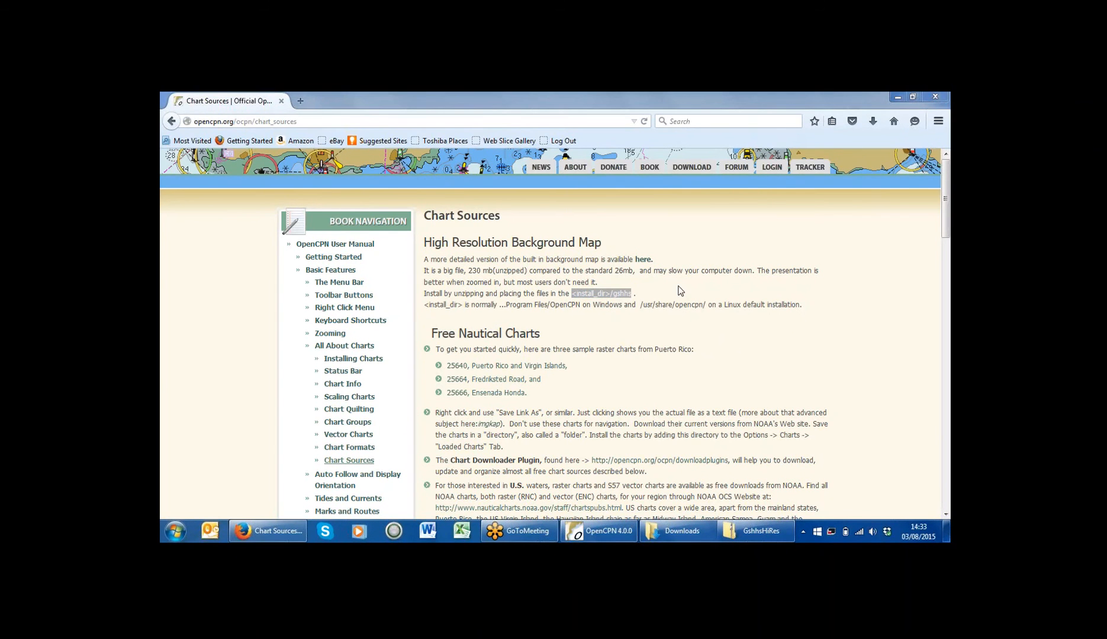
{"action": "left_click", "coordinate": [175, 536]}
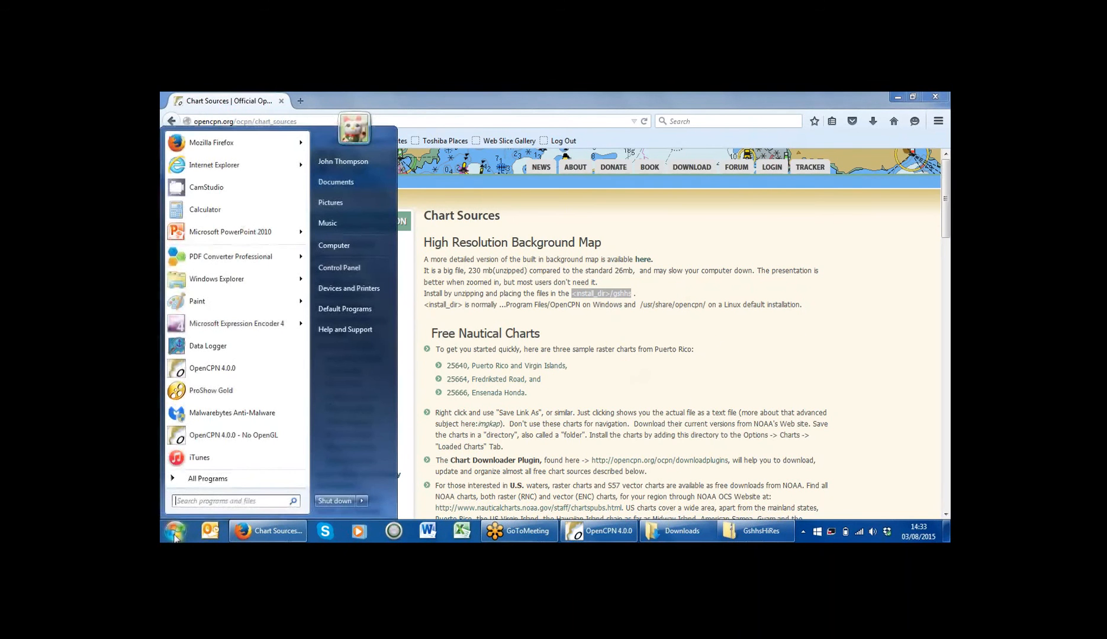
{"action": "left_click", "coordinate": [359, 248]}
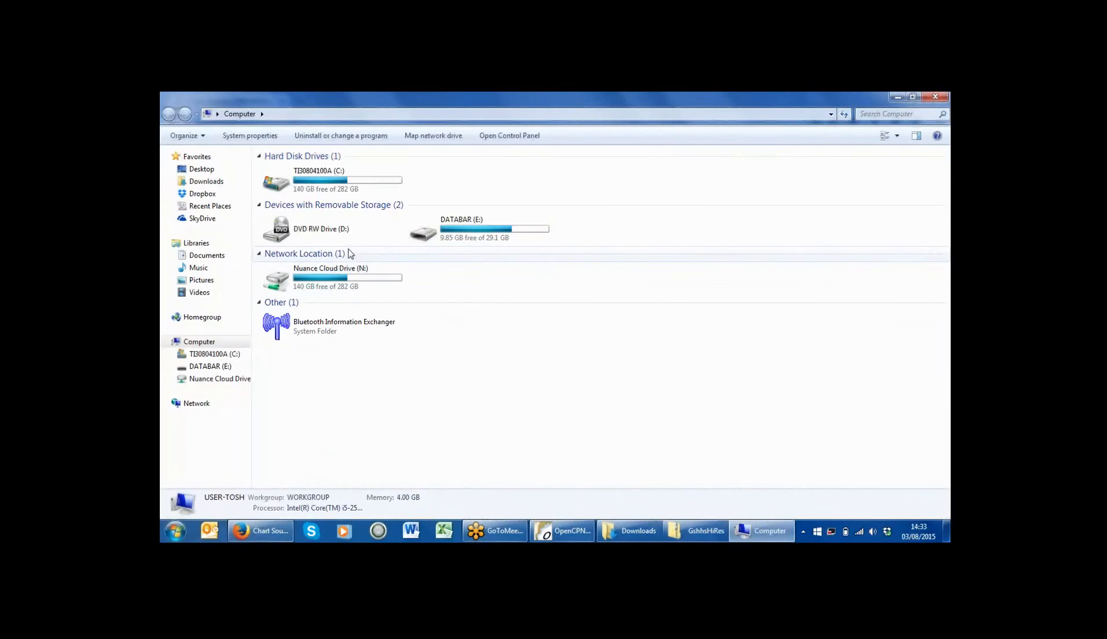
Step: Browse Explorer to C:\Program Files (x86)\OpenCPN\gshhs, then return to the Chart Sources page
{"action": "double_click", "coordinate": [332, 185]}
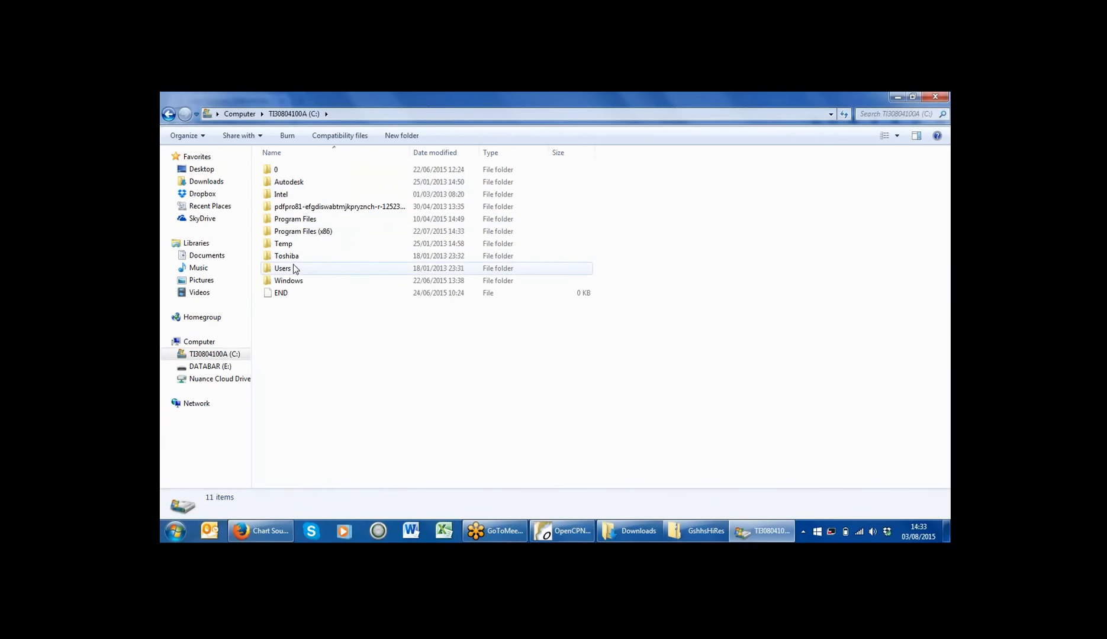
{"action": "double_click", "coordinate": [300, 221]}
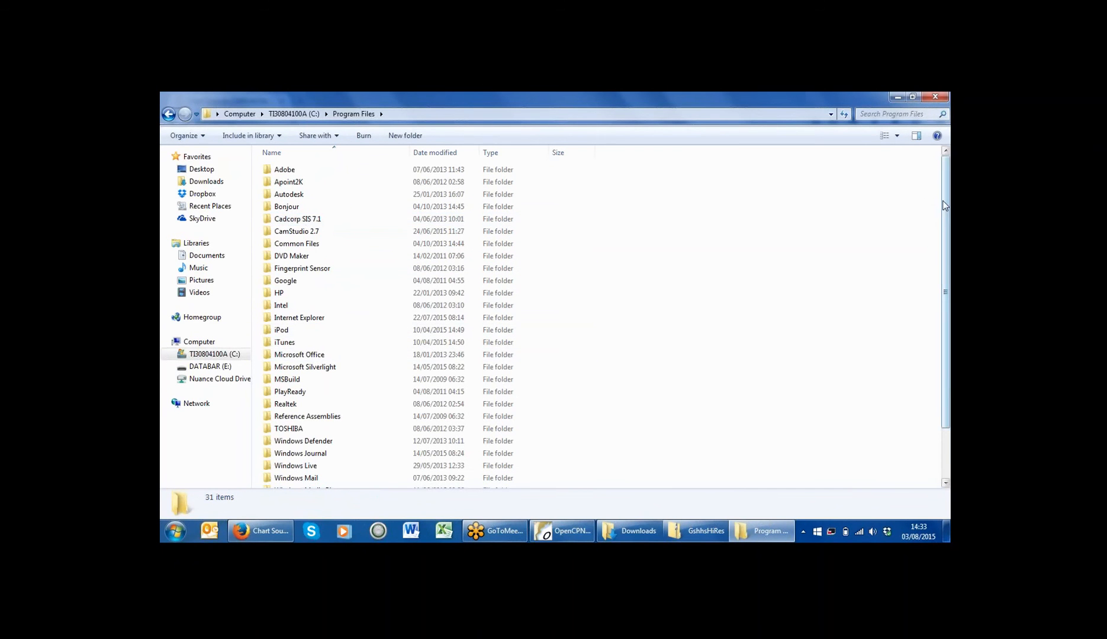
{"action": "mouse_move", "coordinate": [944, 204]}
{"action": "left_mouse_down"}
{"action": "mouse_move", "coordinate": [949, 324]}
{"action": "mouse_move", "coordinate": [948, 254]}
{"action": "left_mouse_up"}
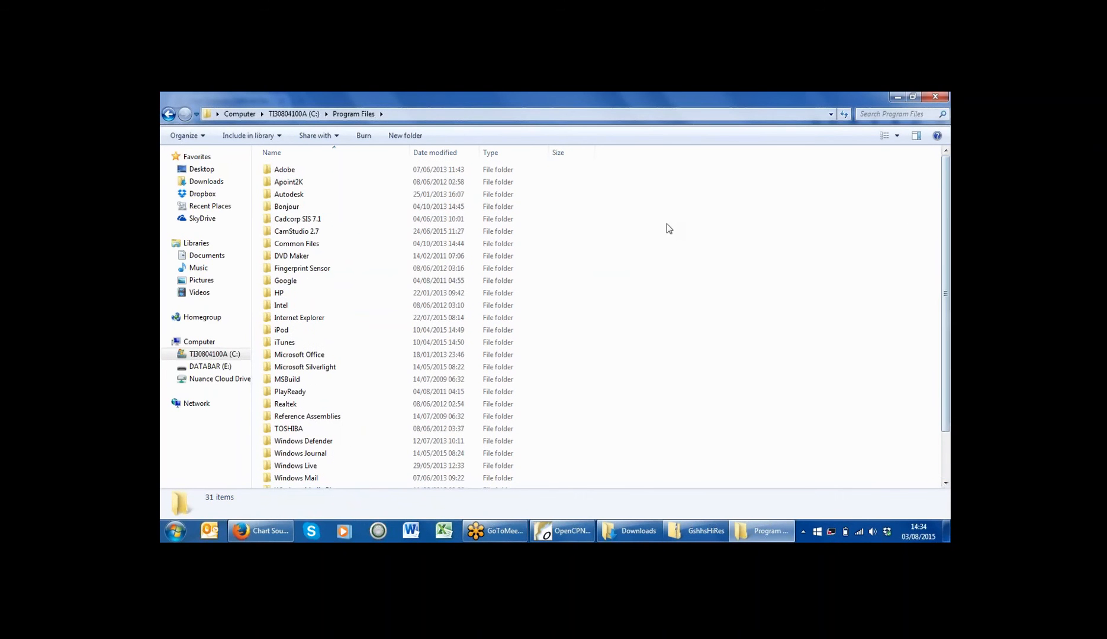
{"action": "left_click", "coordinate": [168, 115]}
{"action": "double_click", "coordinate": [293, 235]}
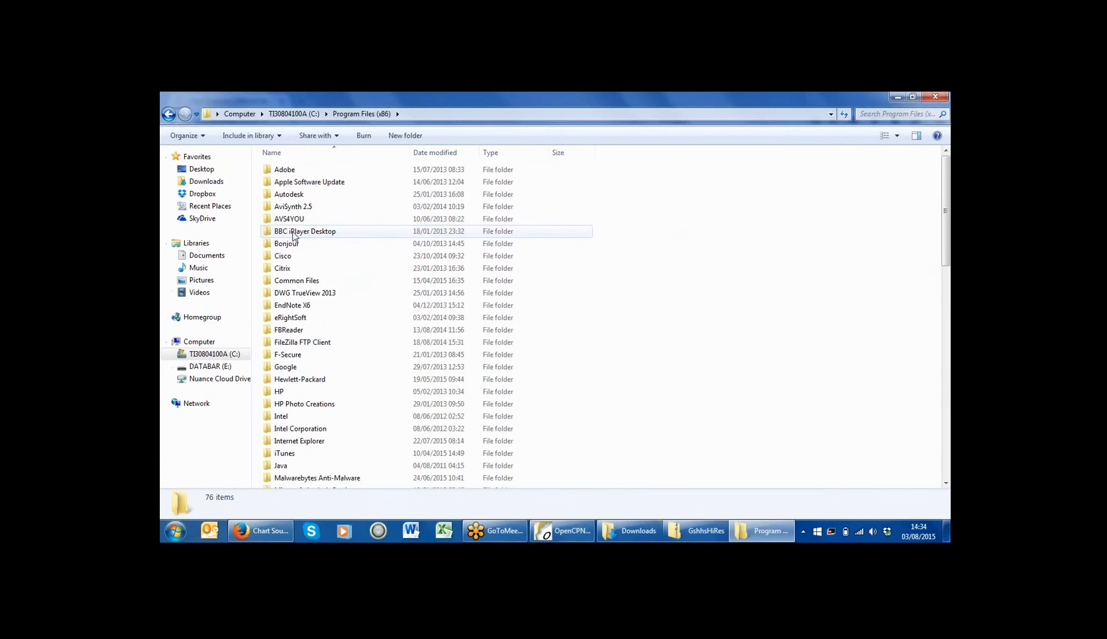
{"action": "left_click_drag", "start_coordinate": [947, 184], "coordinate": [949, 297]}
{"action": "left_click", "coordinate": [278, 408]}
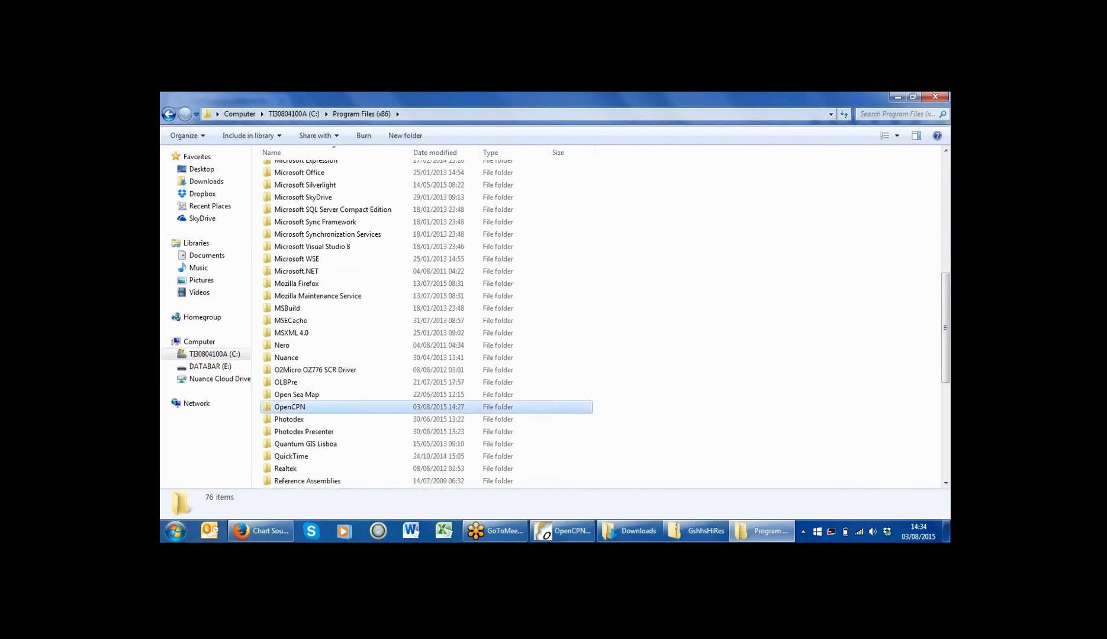
{"action": "double_click", "coordinate": [278, 406]}
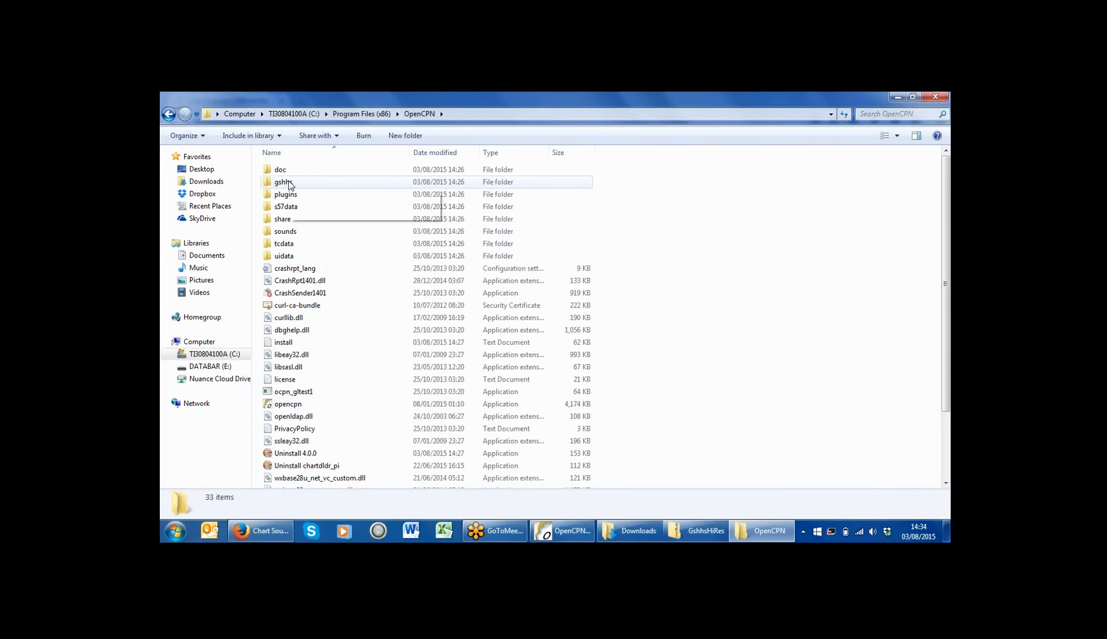
{"action": "double_click", "coordinate": [286, 183]}
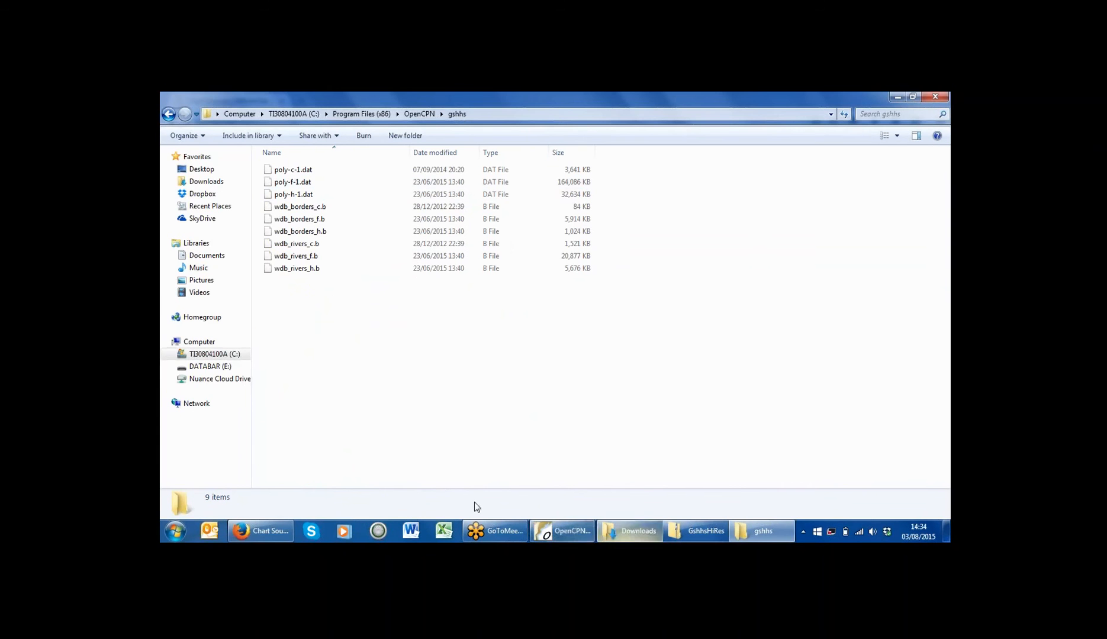
{"action": "left_click", "coordinate": [275, 521]}
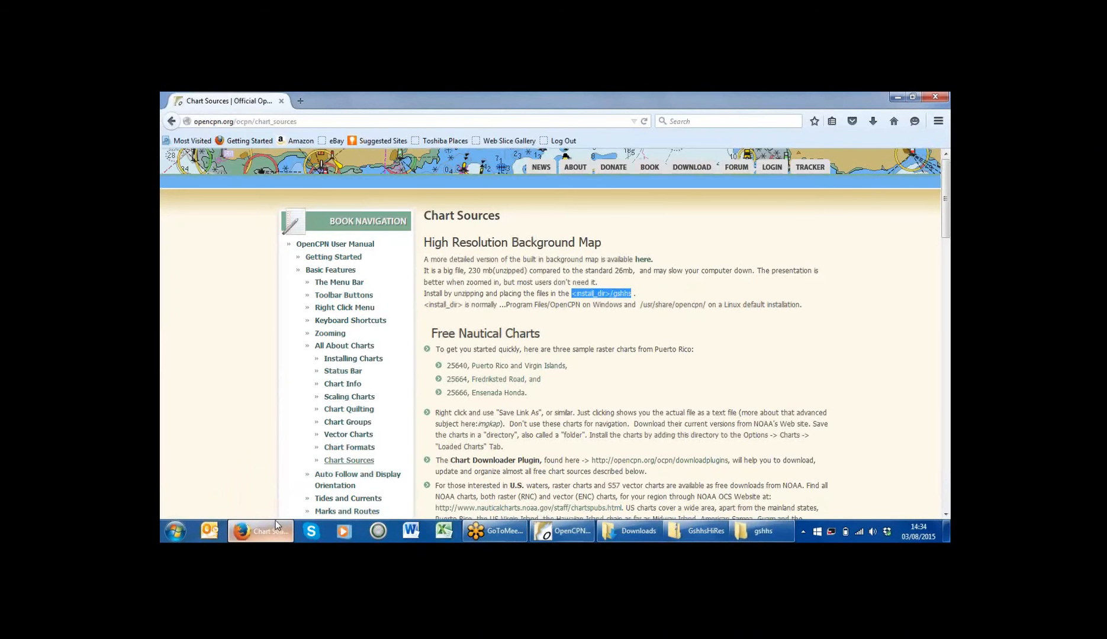
Step: Reopen the OpenCPN gshhs folder and compare its nine files against the six GshhsHiRes zip files
{"action": "left_click", "coordinate": [275, 520]}
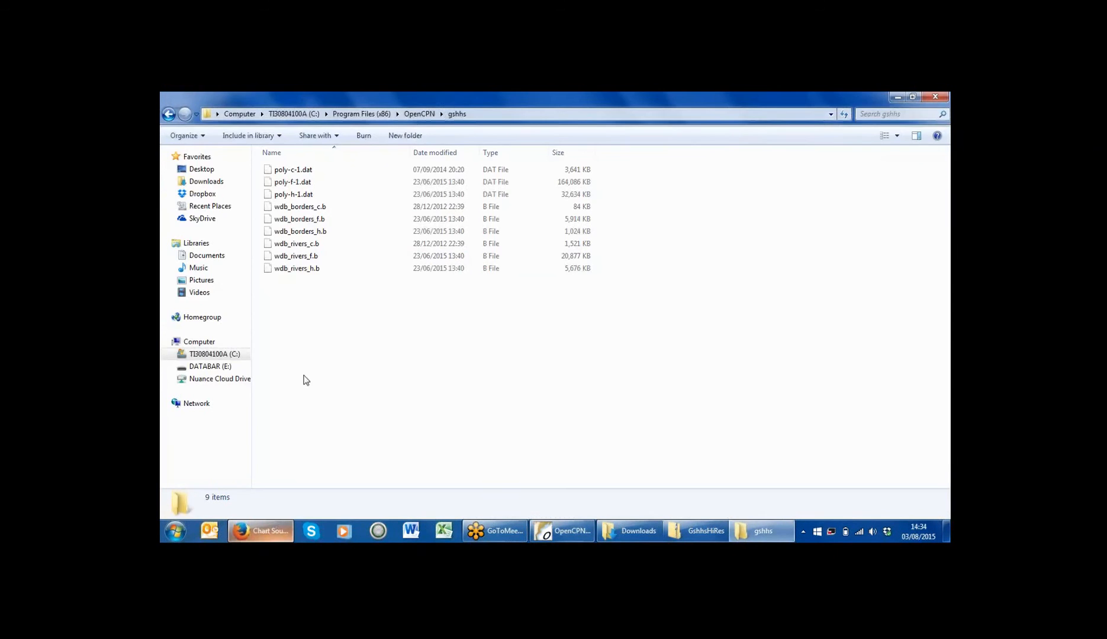
{"action": "left_click", "coordinate": [424, 113]}
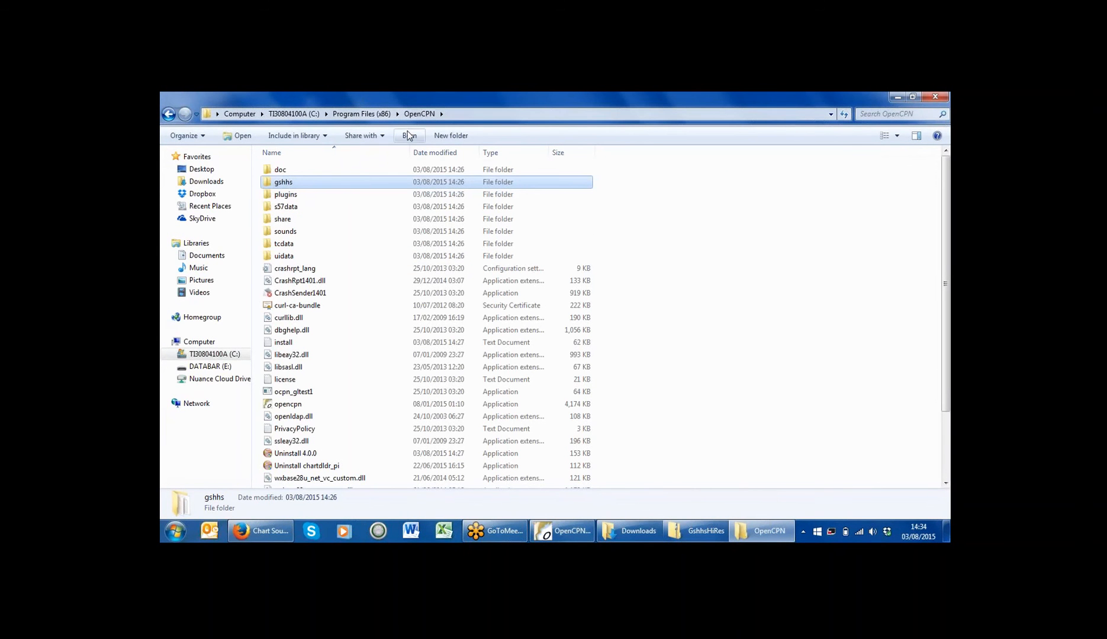
{"action": "double_click", "coordinate": [350, 183]}
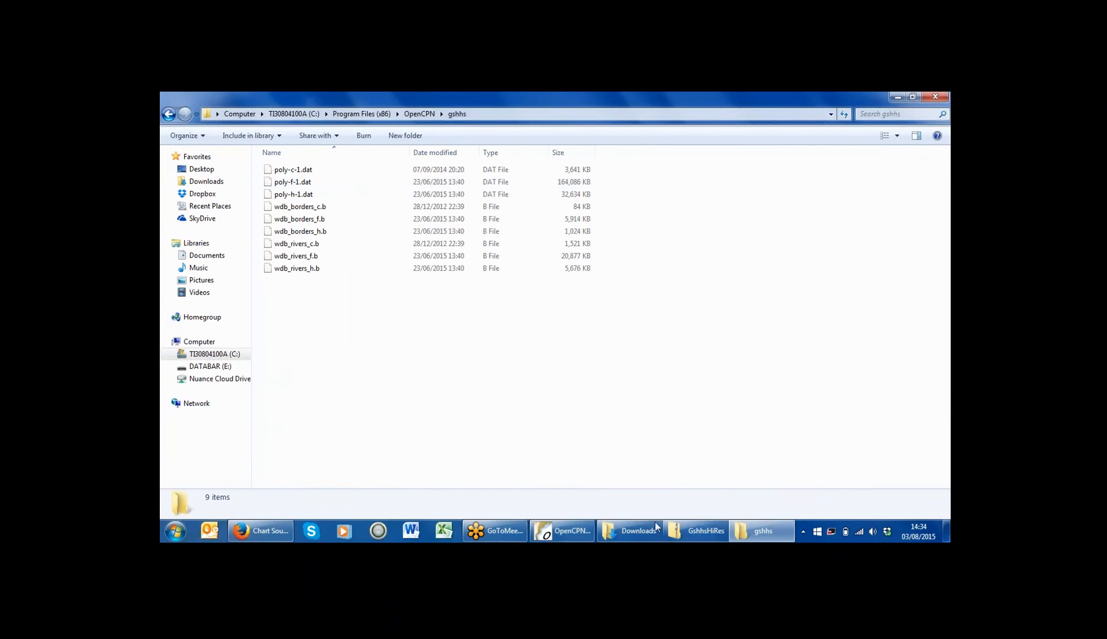
{"action": "left_click", "coordinate": [698, 531]}
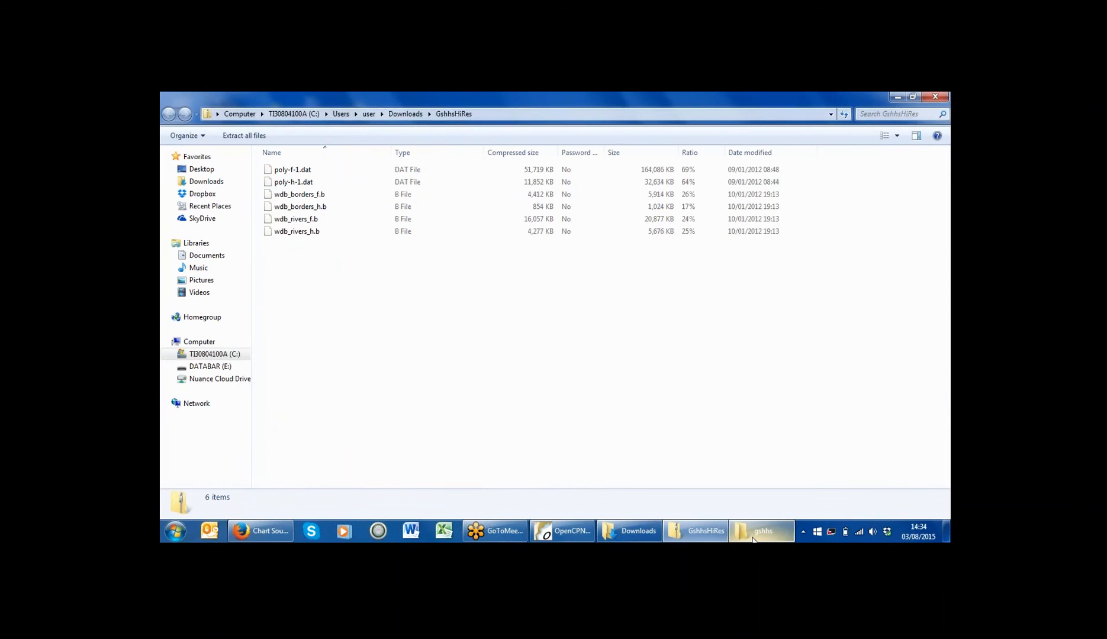
{"action": "left_click", "coordinate": [752, 536]}
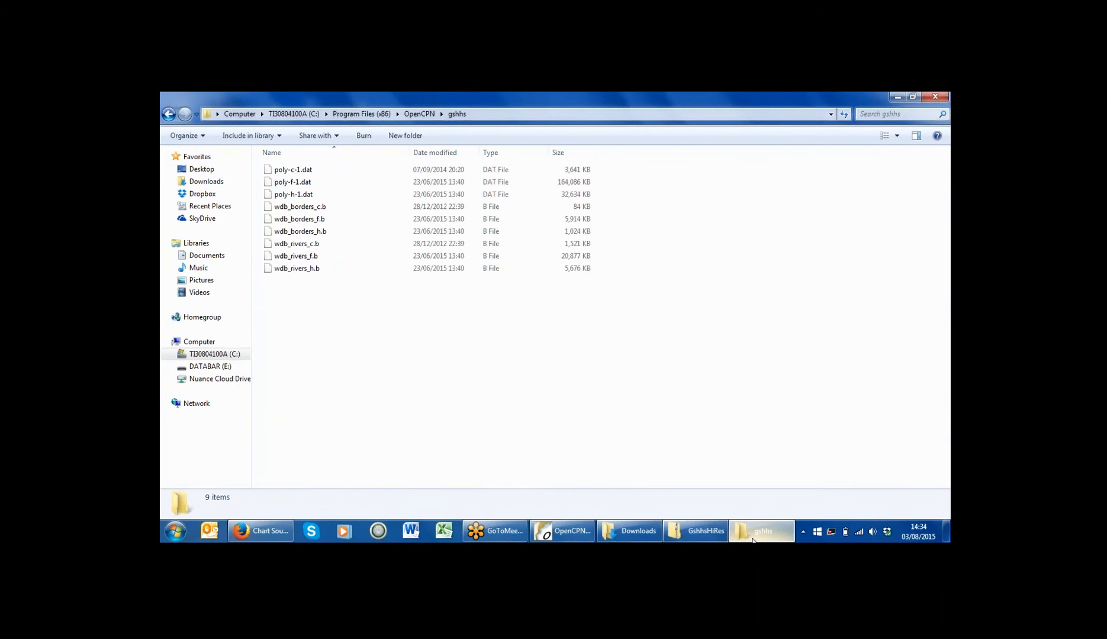
{"action": "left_click", "coordinate": [753, 538]}
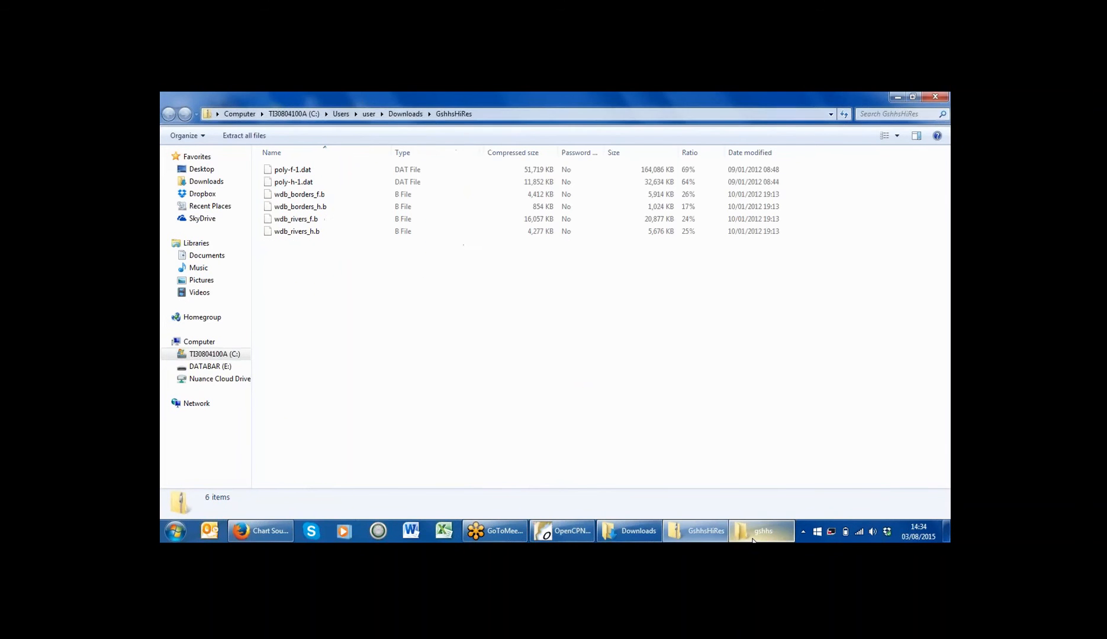
{"action": "left_click", "coordinate": [752, 539]}
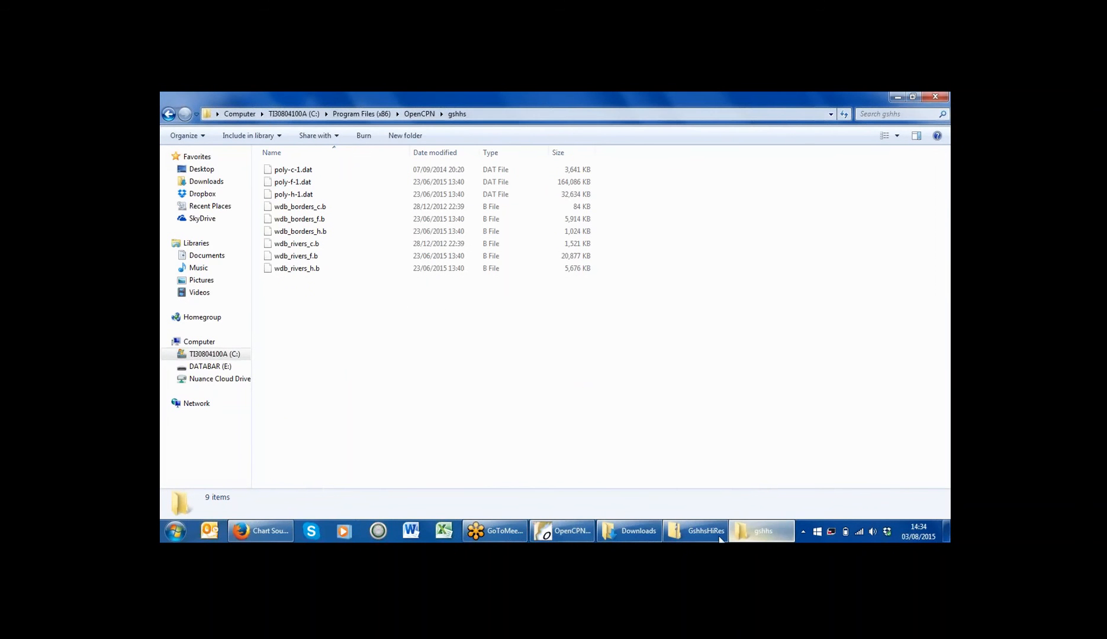
{"action": "left_click", "coordinate": [753, 538]}
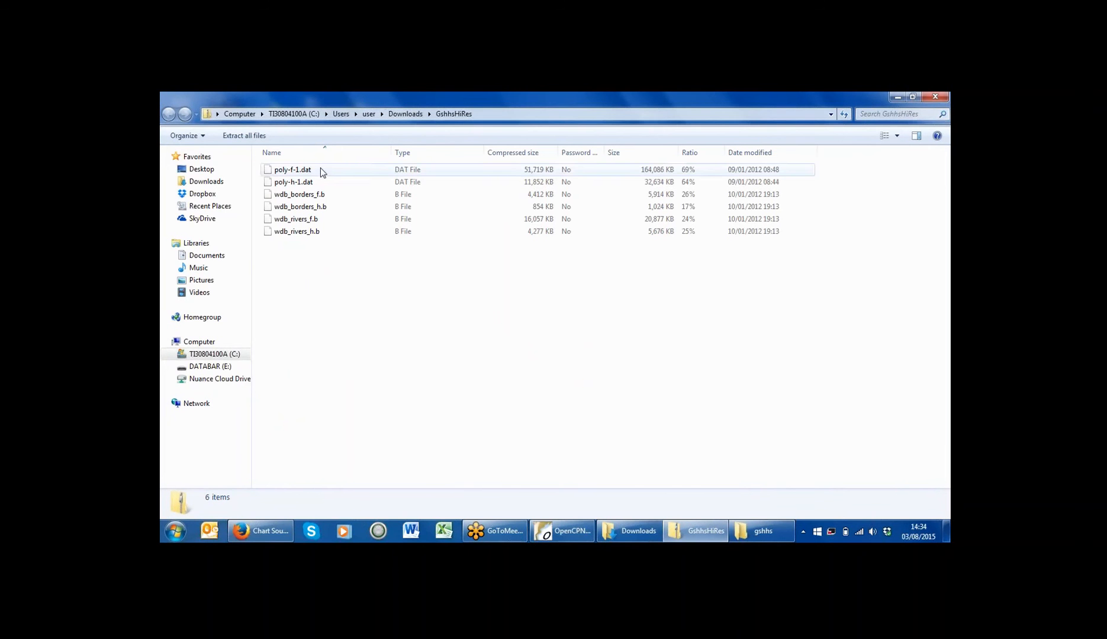
Step: Select and copy all six map files in the GshhsHiRes zip
{"action": "left_click", "coordinate": [196, 138]}
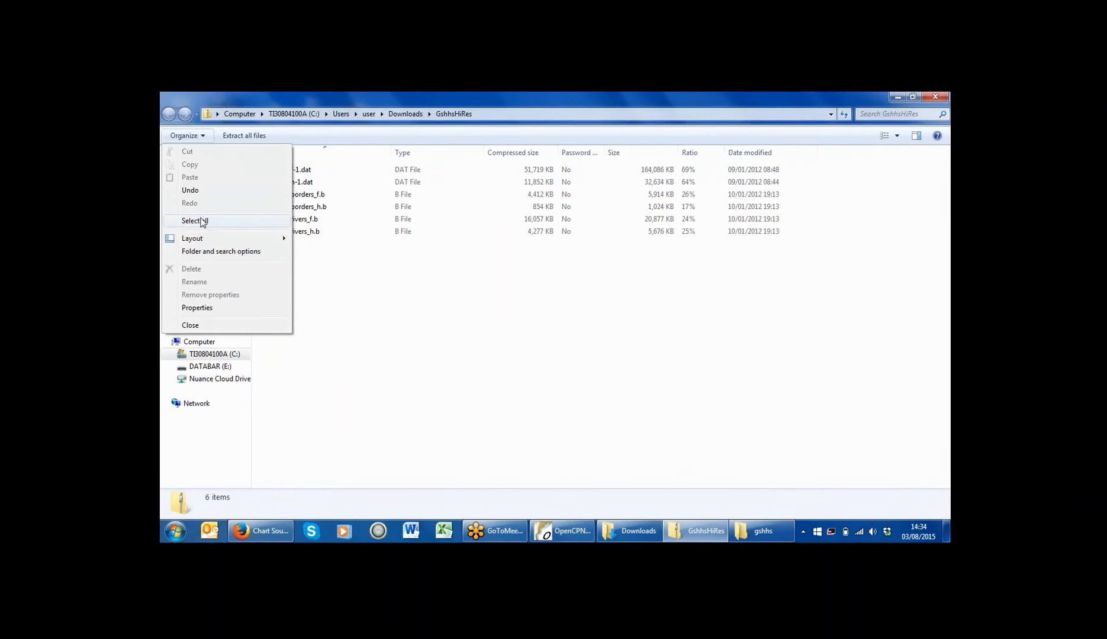
{"action": "left_click", "coordinate": [196, 220]}
{"action": "right_click", "coordinate": [294, 199]}
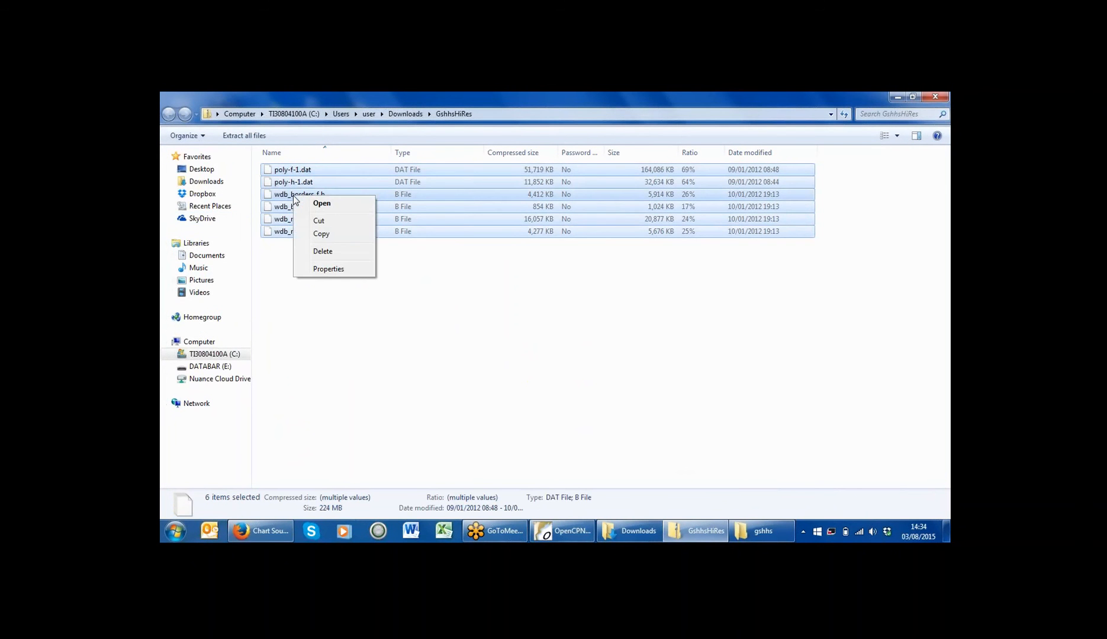
{"action": "left_click", "coordinate": [312, 239]}
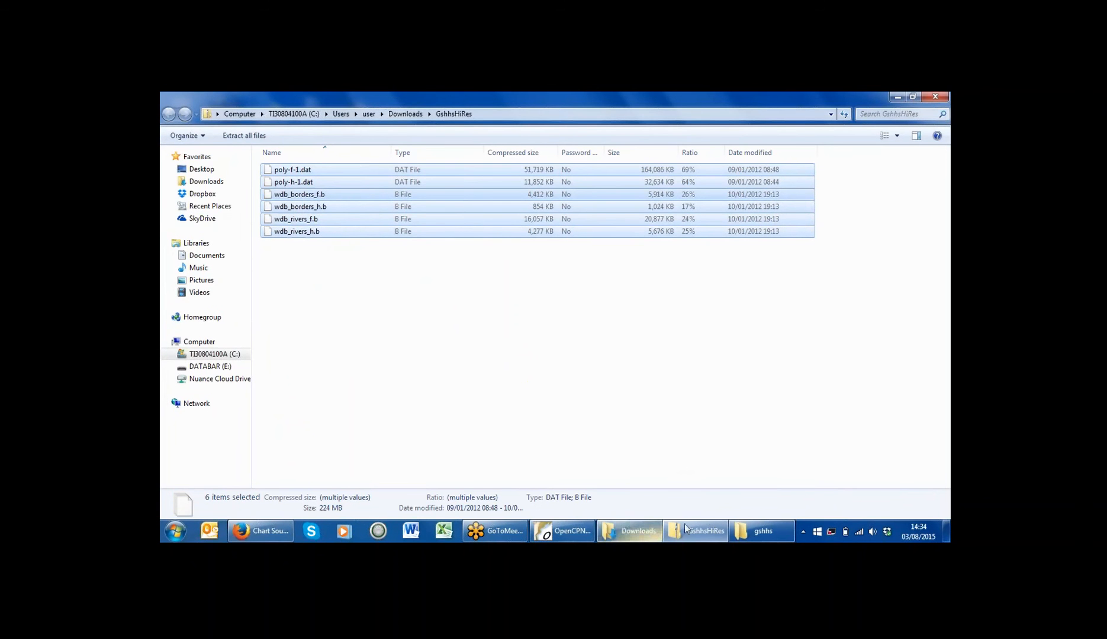
Step: Paste the map files into the OpenCPN gshhs folder, keeping the existing files
{"action": "mouse_move", "coordinate": [703, 530]}
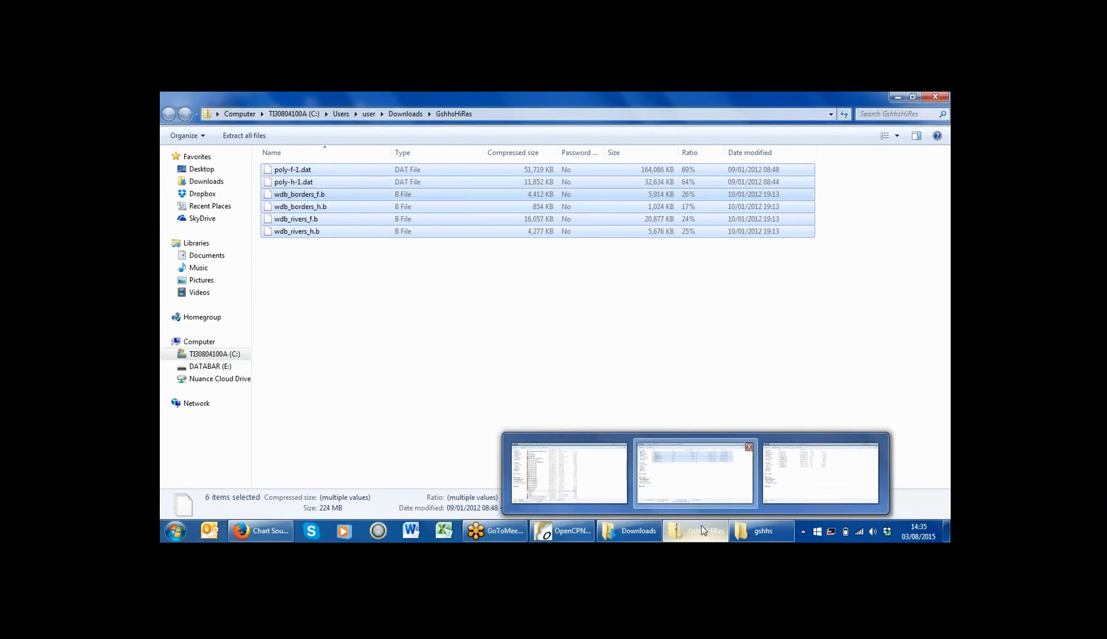
{"action": "left_click", "coordinate": [753, 536]}
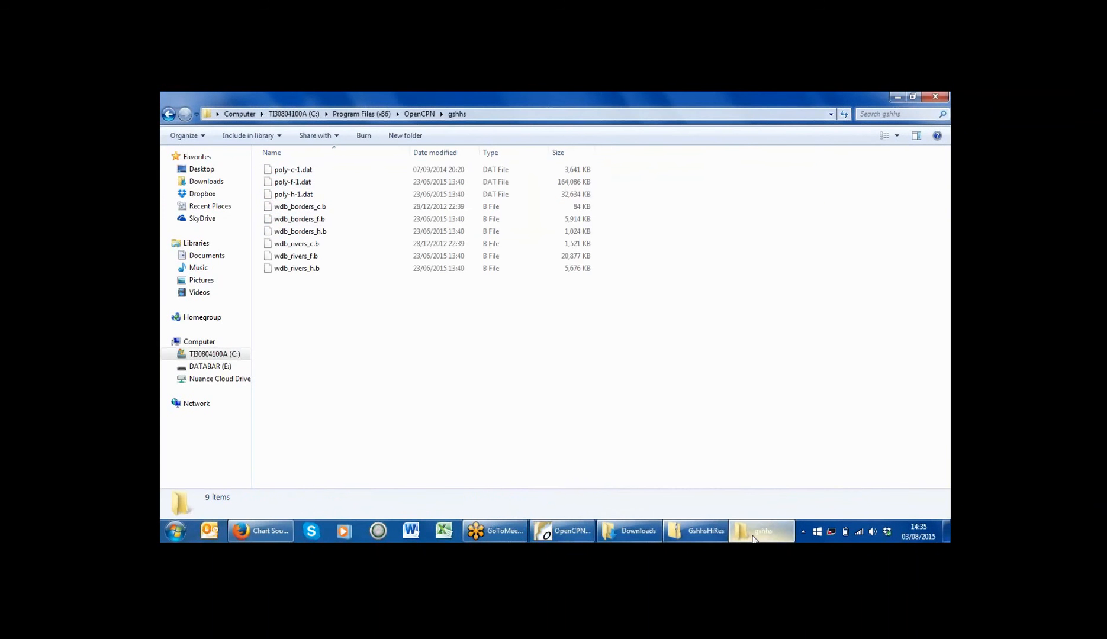
{"action": "right_click", "coordinate": [488, 384]}
{"action": "left_click", "coordinate": [524, 285]}
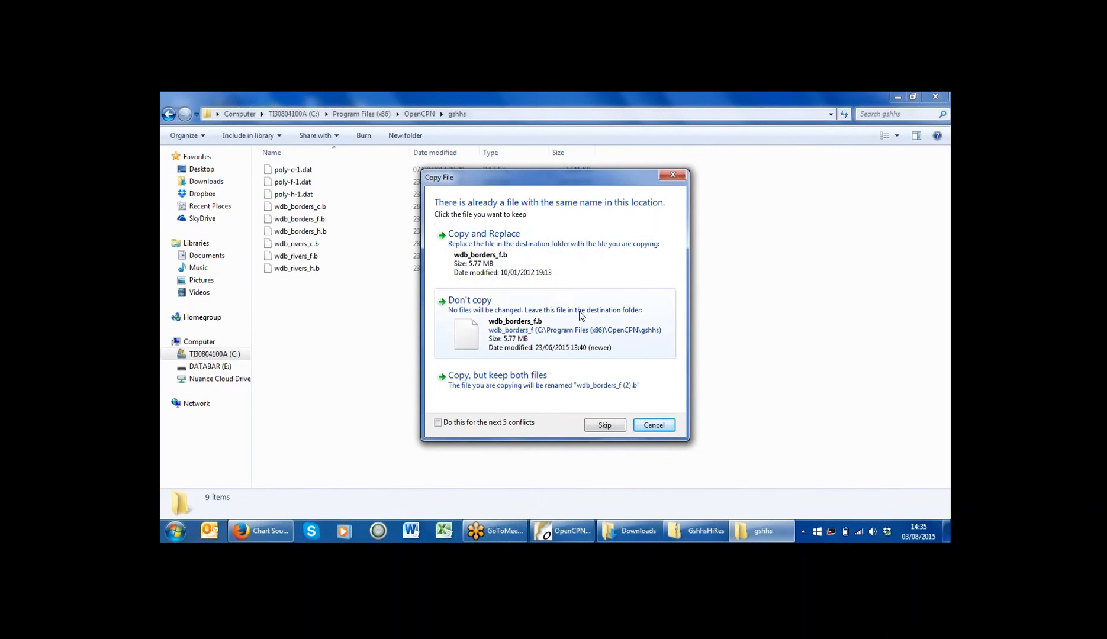
{"action": "left_click", "coordinate": [439, 422]}
{"action": "left_click", "coordinate": [516, 327]}
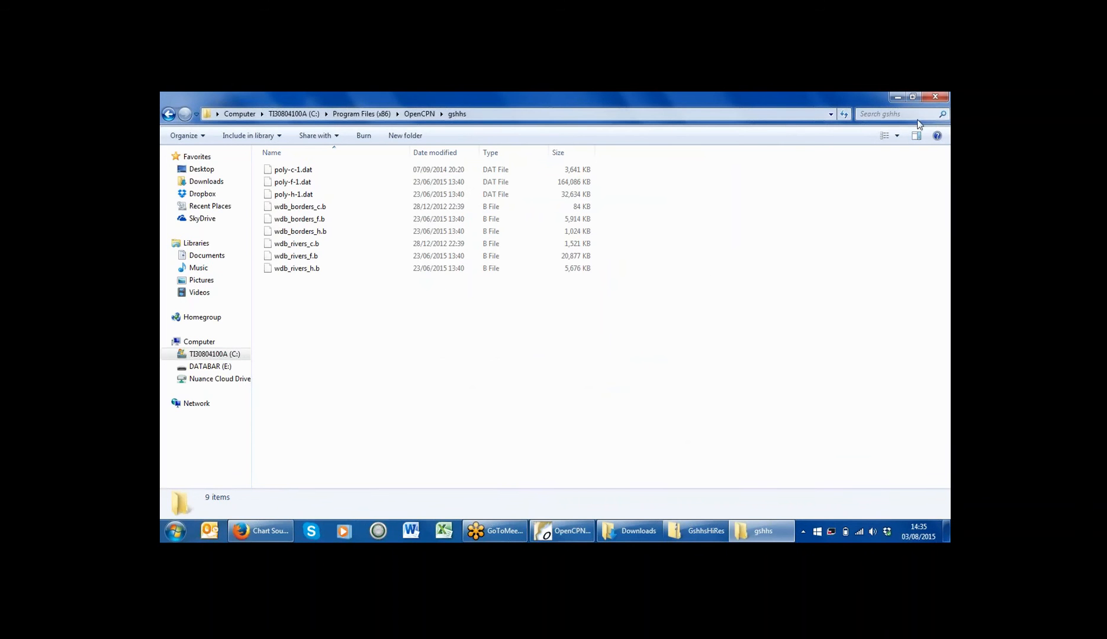
Step: Close the gshhs, GshhsHiRes and Downloads Explorer windows
{"action": "left_click", "coordinate": [935, 99]}
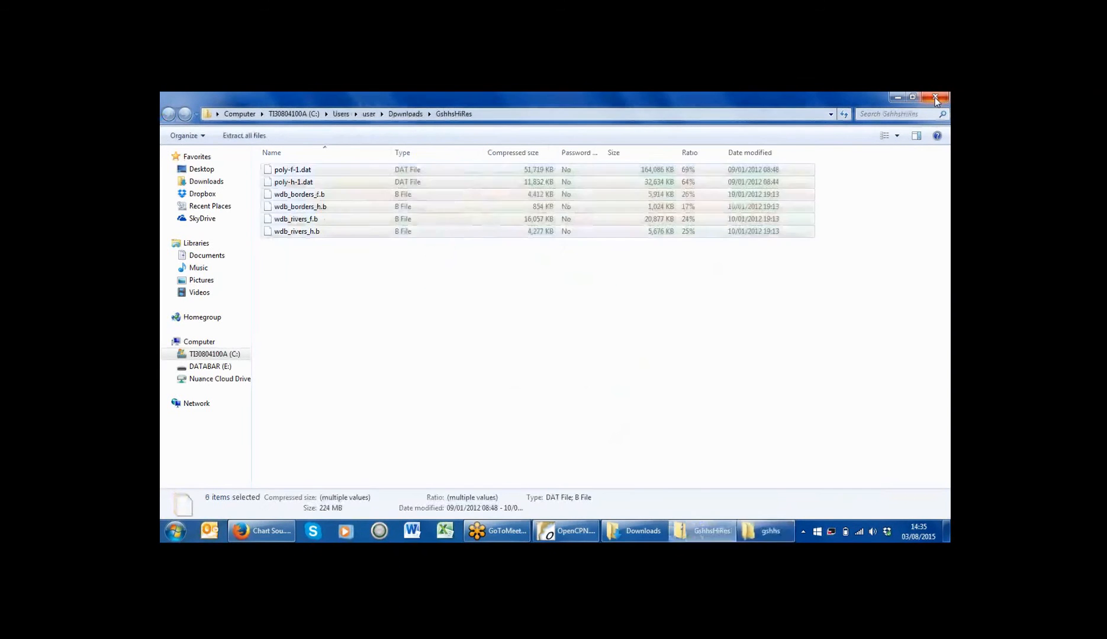
{"action": "left_click", "coordinate": [936, 98]}
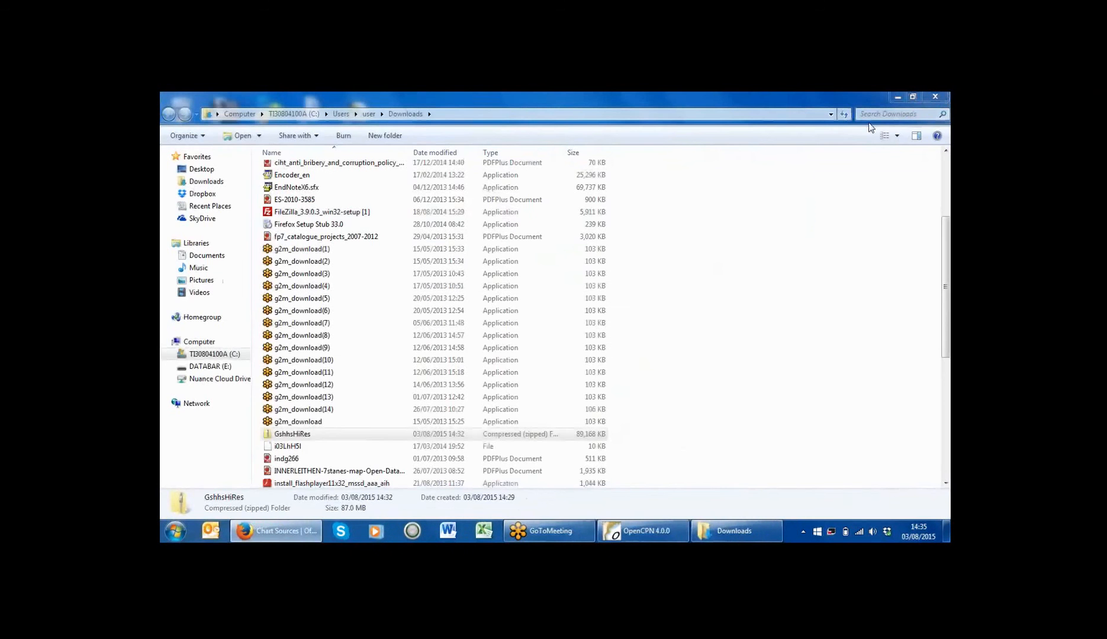
{"action": "left_click", "coordinate": [936, 99]}
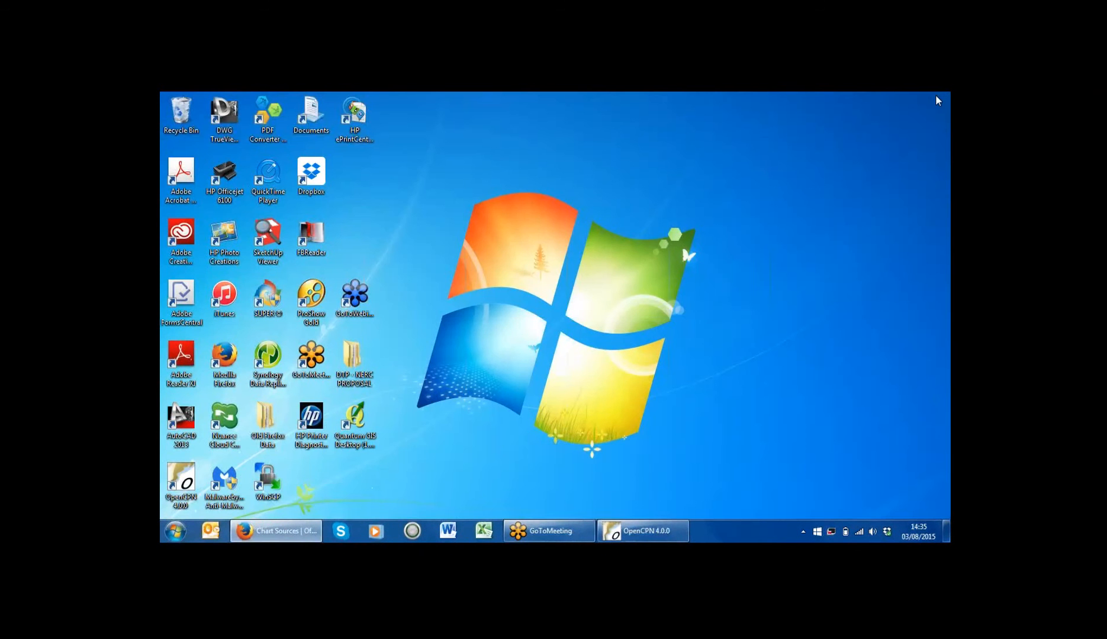
Step: Restore OpenCPN, zoom and pan to the detailed Scotland coastline, then show available wireless networks
{"action": "left_click", "coordinate": [651, 533]}
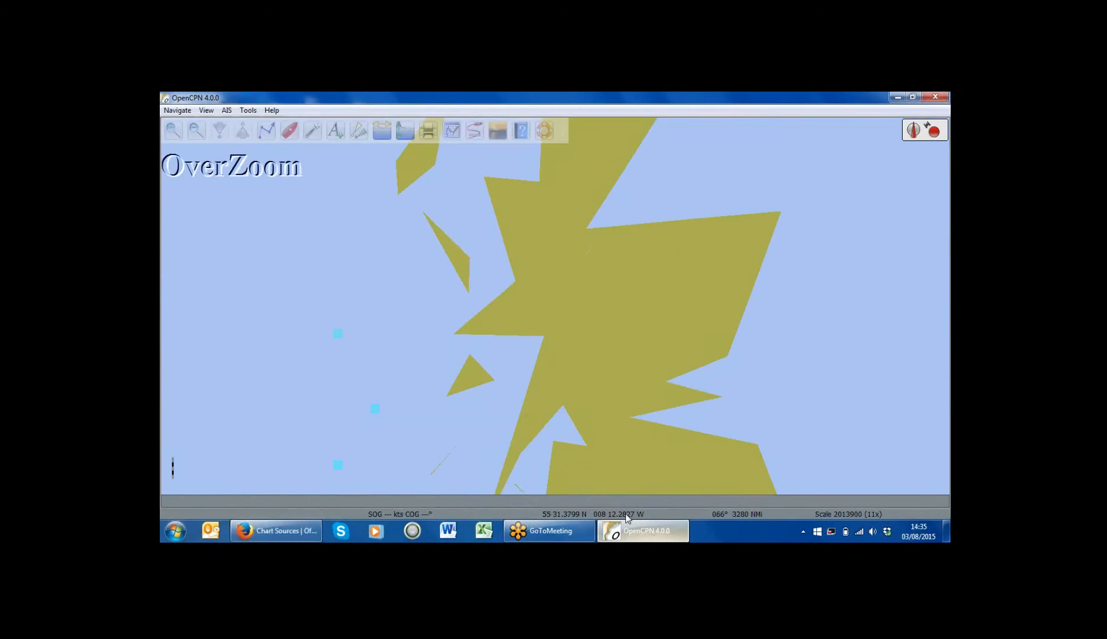
{"action": "left_click", "coordinate": [173, 131]}
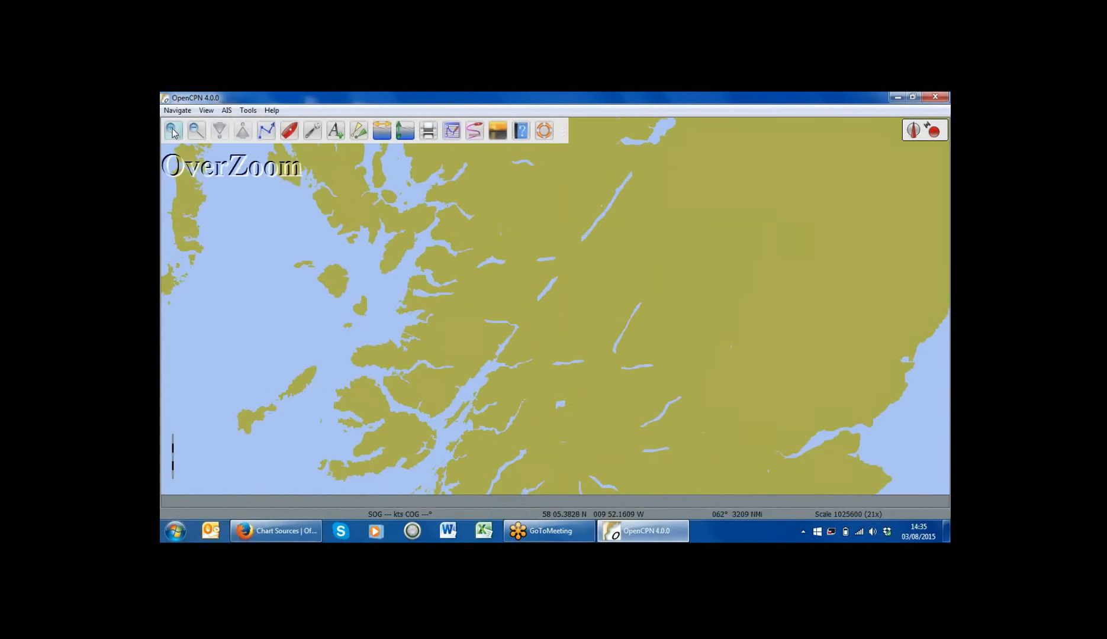
{"action": "left_click_drag", "start_coordinate": [613, 417], "coordinate": [498, 216]}
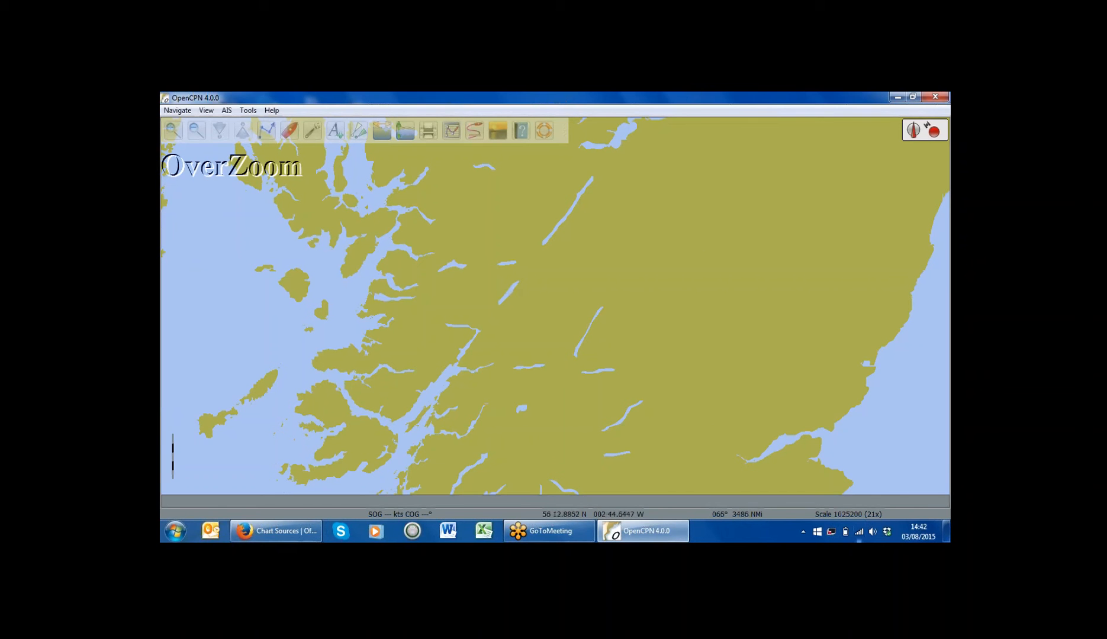
{"action": "left_click", "coordinate": [858, 536]}
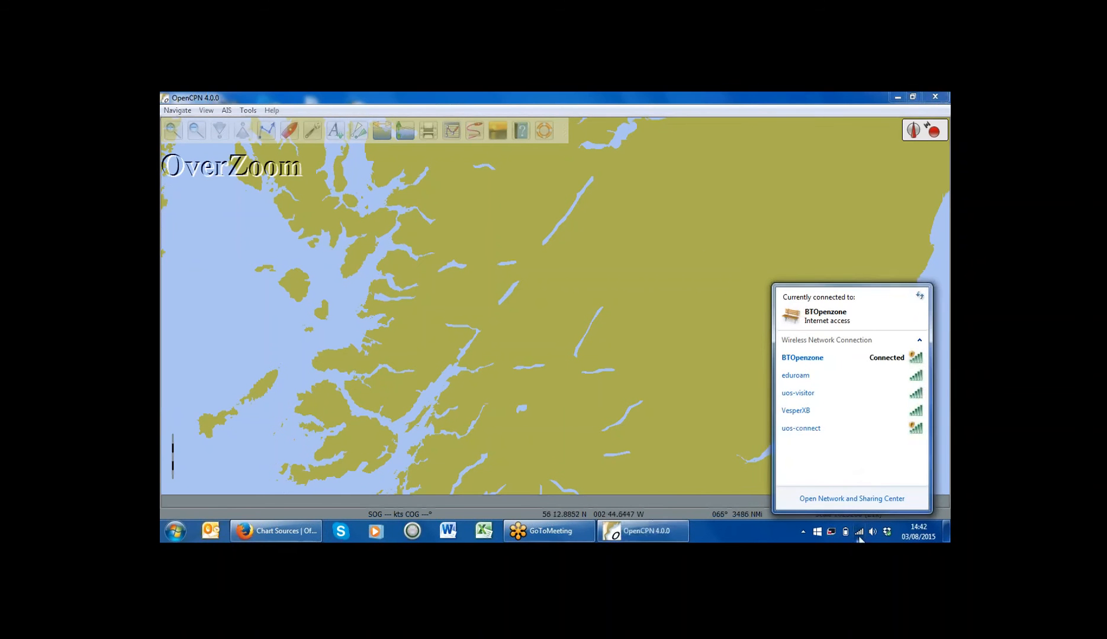
Step: Connect to the VesperXB wireless network and enter its network security key
{"action": "left_click", "coordinate": [815, 411]}
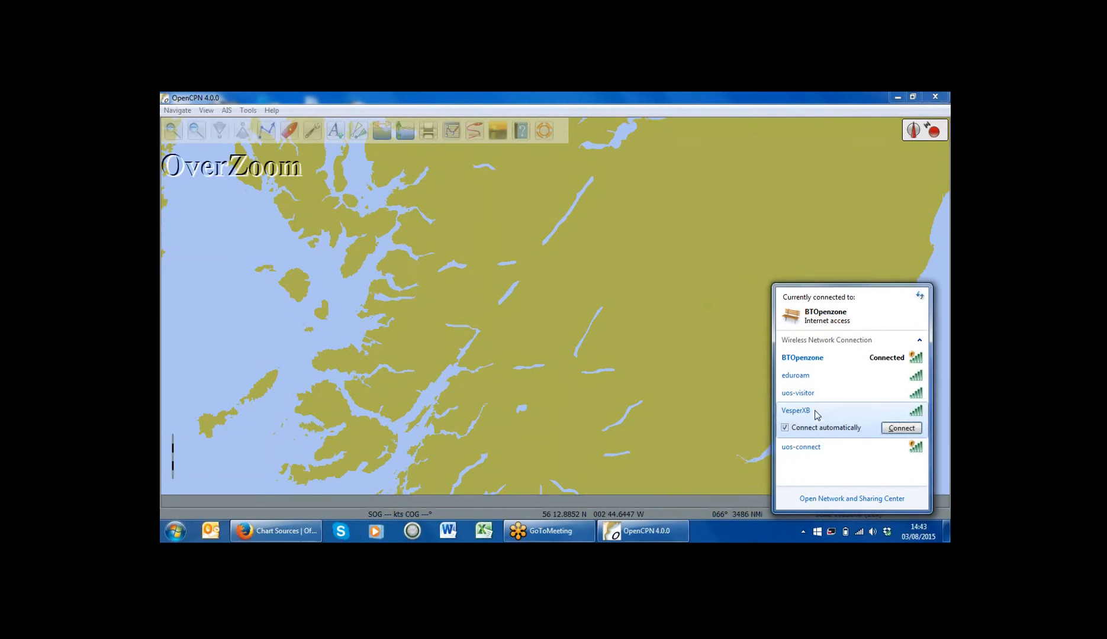
{"action": "left_click", "coordinate": [889, 429]}
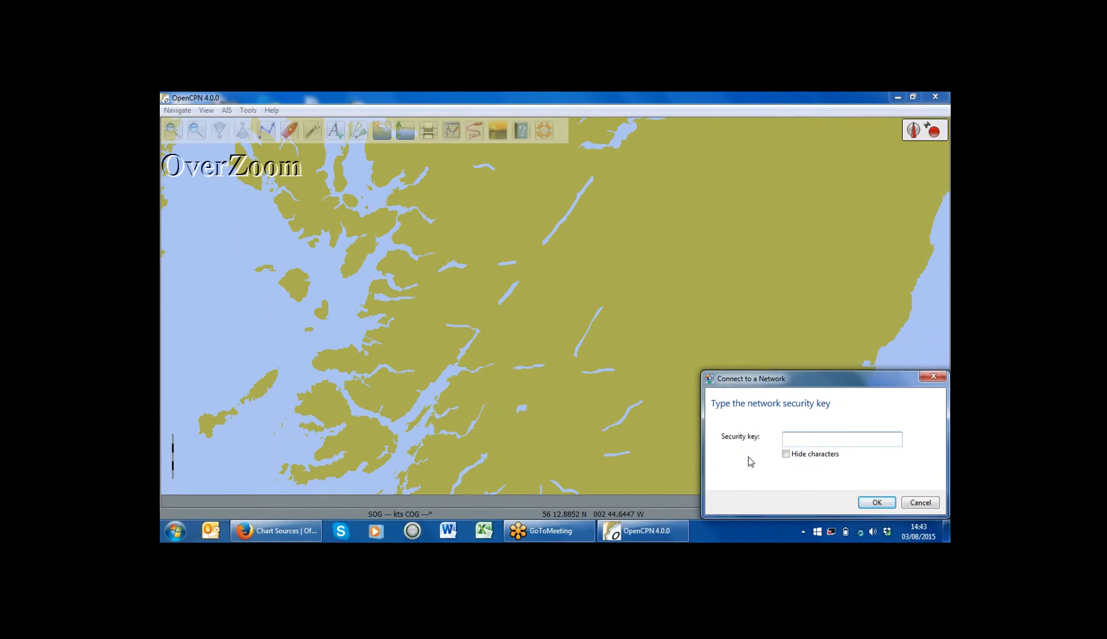
{"action": "left_click_drag", "start_coordinate": [751, 380], "coordinate": [512, 259]}
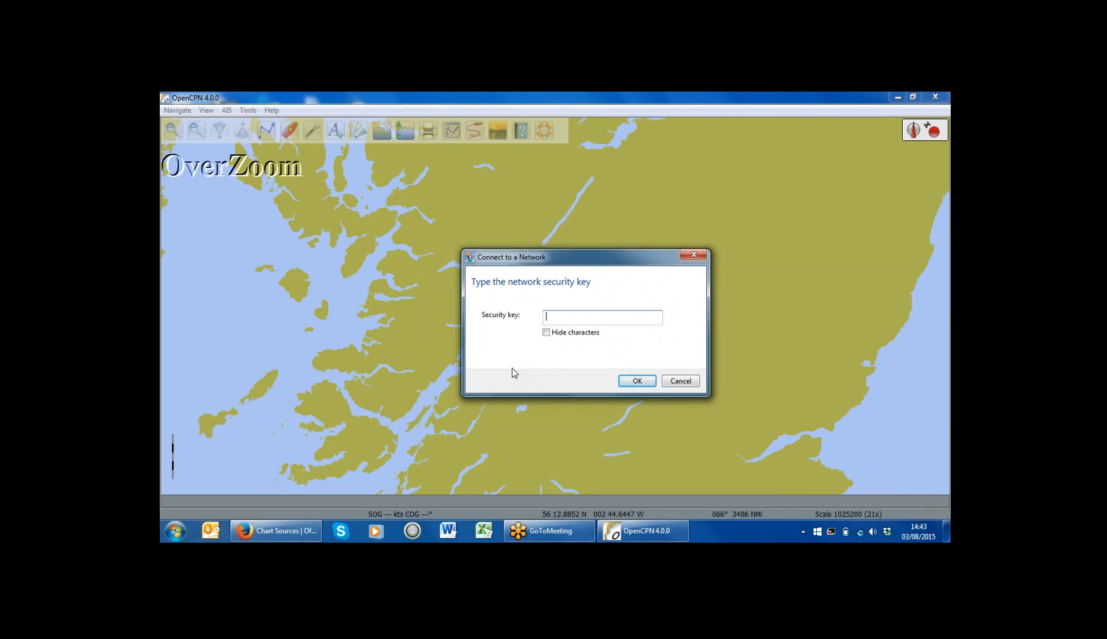
{"action": "left_click", "coordinate": [633, 385]}
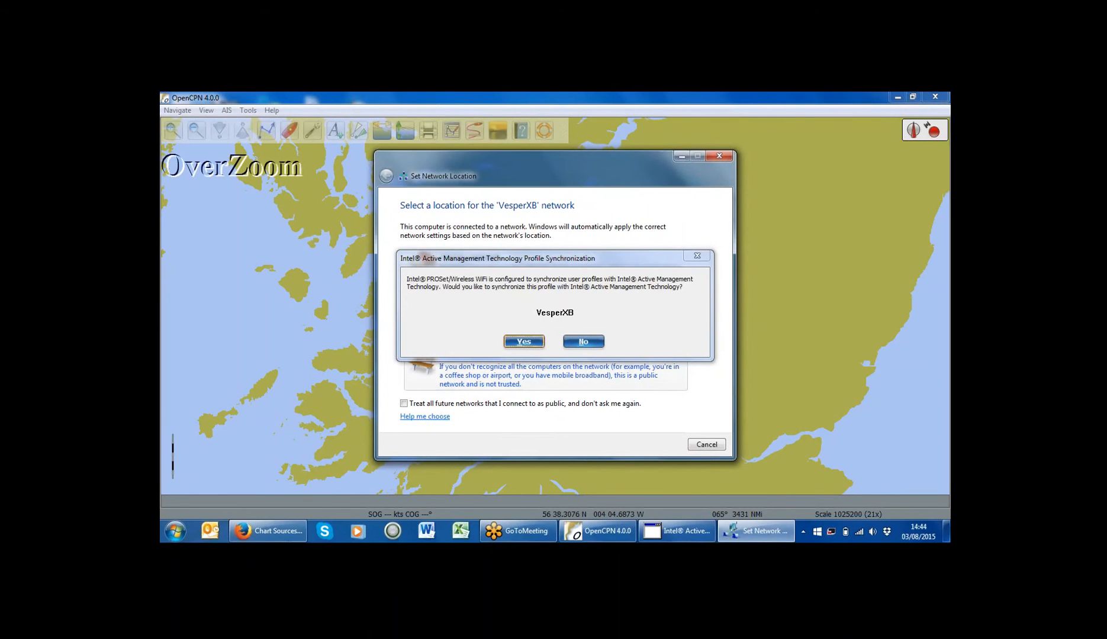
Step: Set VesperXB as a Public network, accept the Intel profile sync, and close the dialog
{"action": "left_click", "coordinate": [611, 380]}
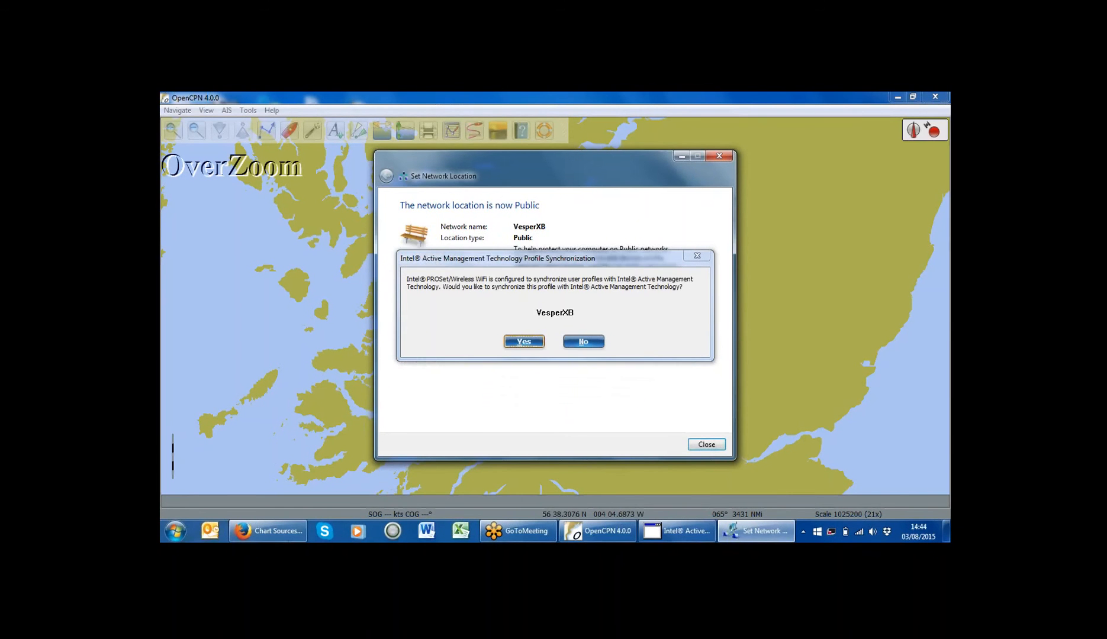
{"action": "left_click", "coordinate": [534, 342]}
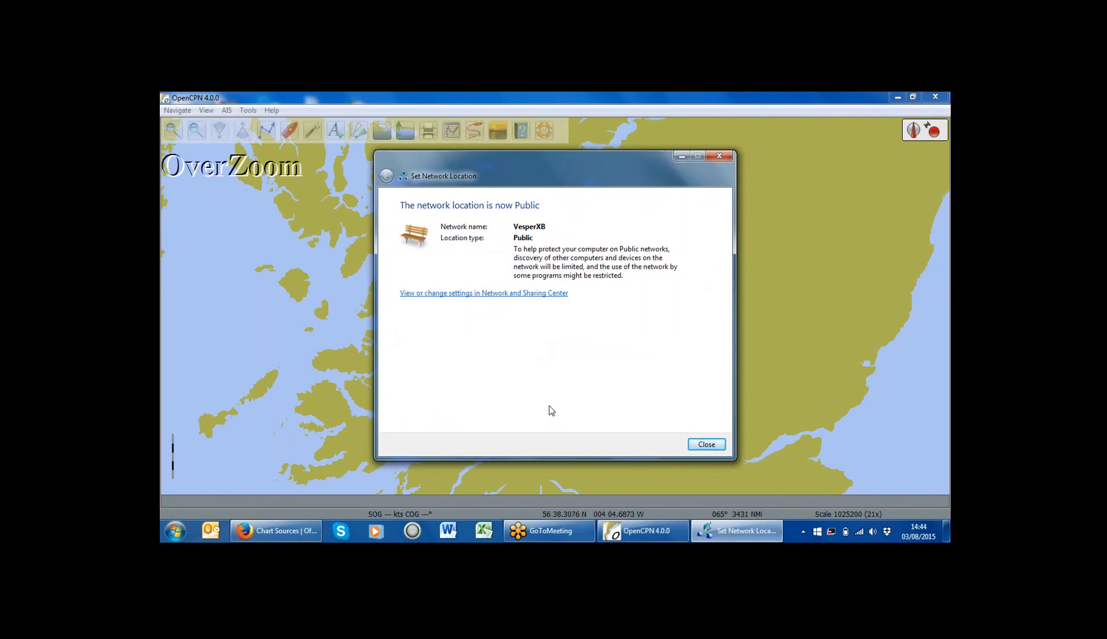
{"action": "left_click", "coordinate": [706, 445]}
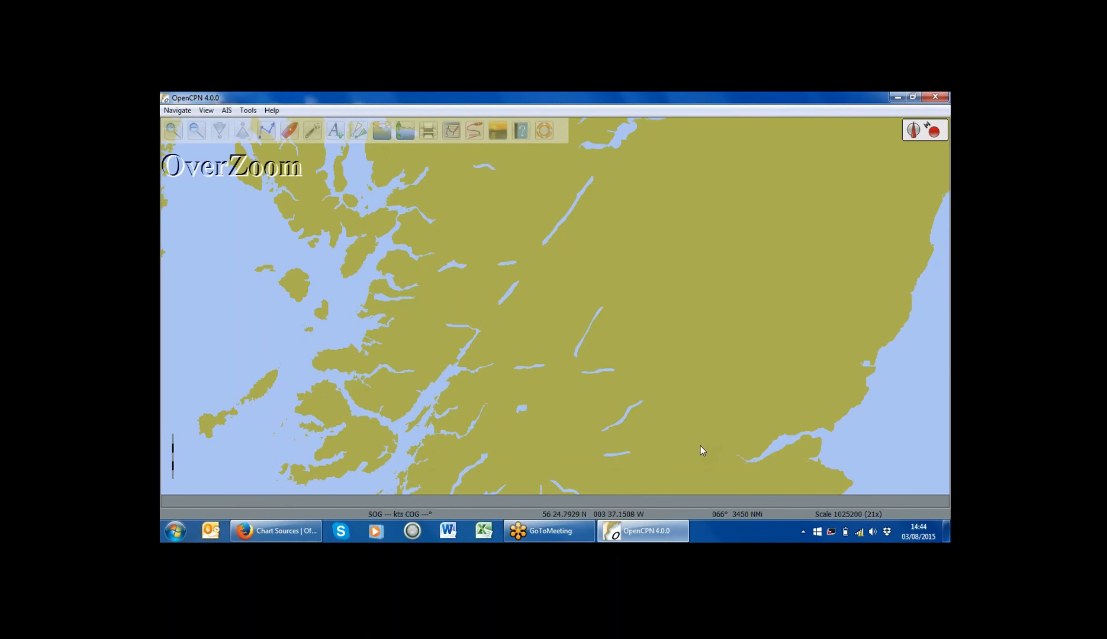
Step: Open OpenCPN's Options on the Connections page, showing the empty Data Connections list
{"action": "mouse_move", "coordinate": [859, 533]}
{"action": "left_click", "coordinate": [327, 135]}
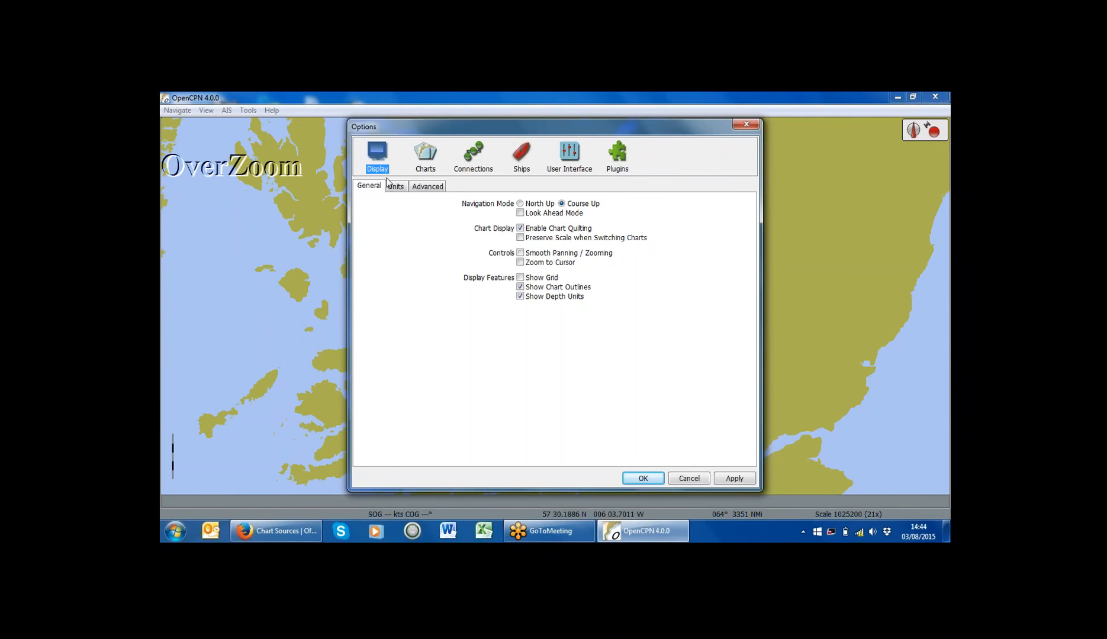
{"action": "left_click", "coordinate": [471, 168]}
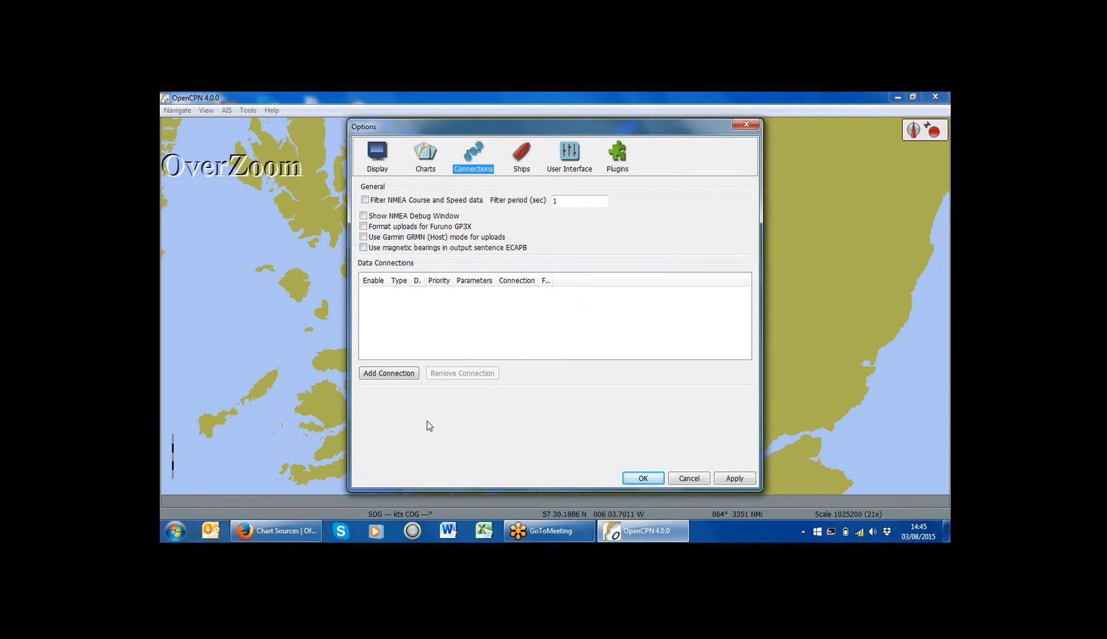
Step: Add a new data connection, showing default Serial, 4800 baud, NMEA 0183 properties
{"action": "left_click", "coordinate": [392, 376]}
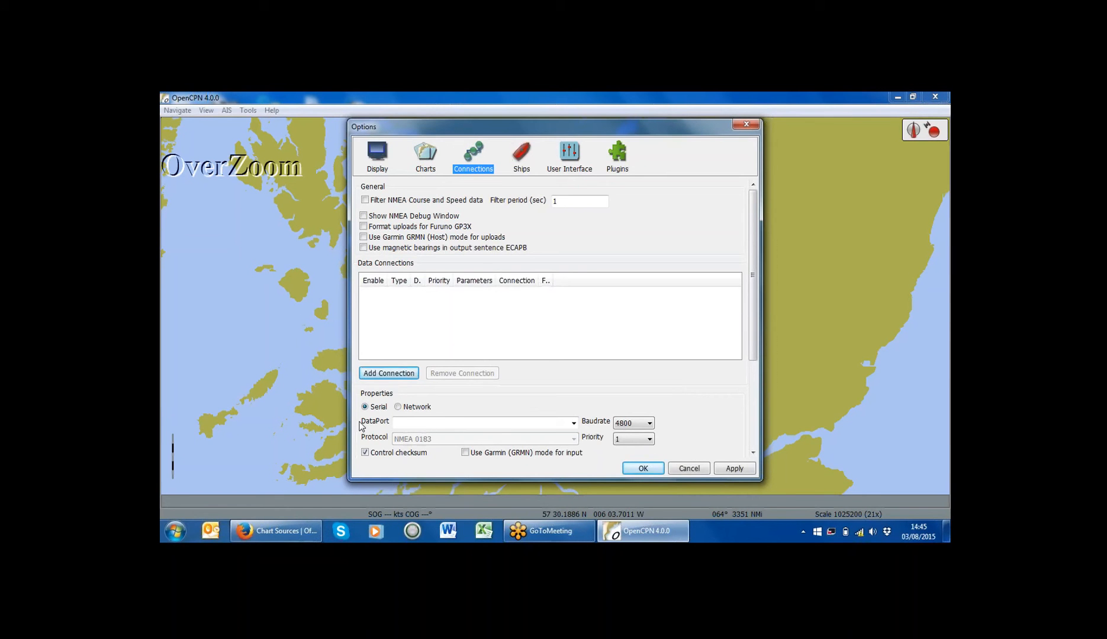
Step: Create a Network GPSD connection at 192.168.15.1, data port 39150, apply it and close Options
{"action": "left_click", "coordinate": [397, 407]}
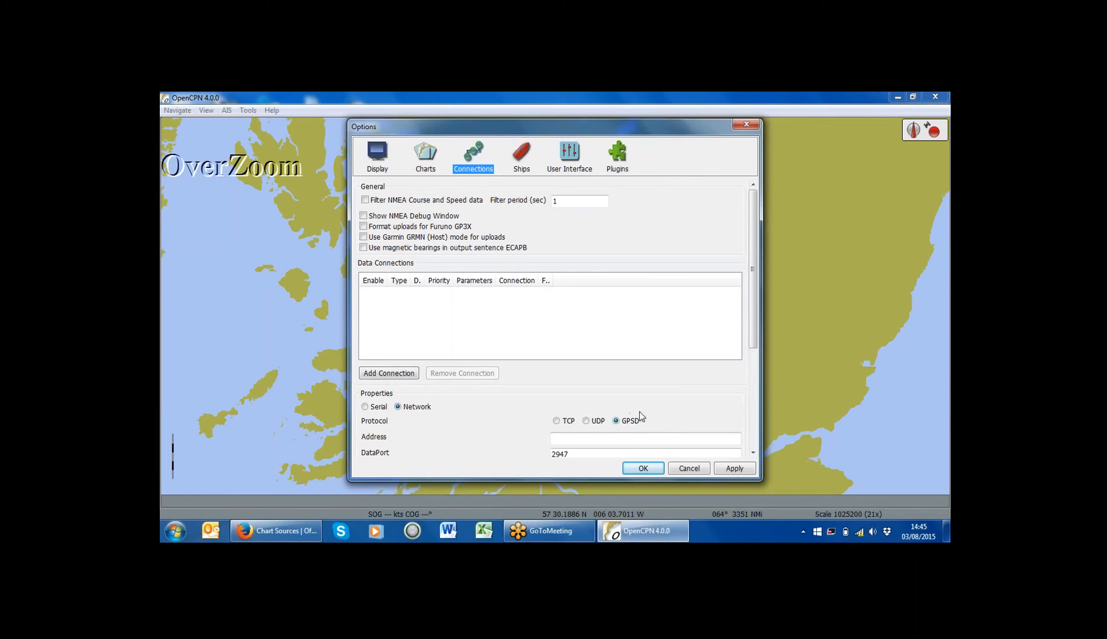
{"action": "left_click", "coordinate": [578, 439]}
{"action": "type", "text": "192"}
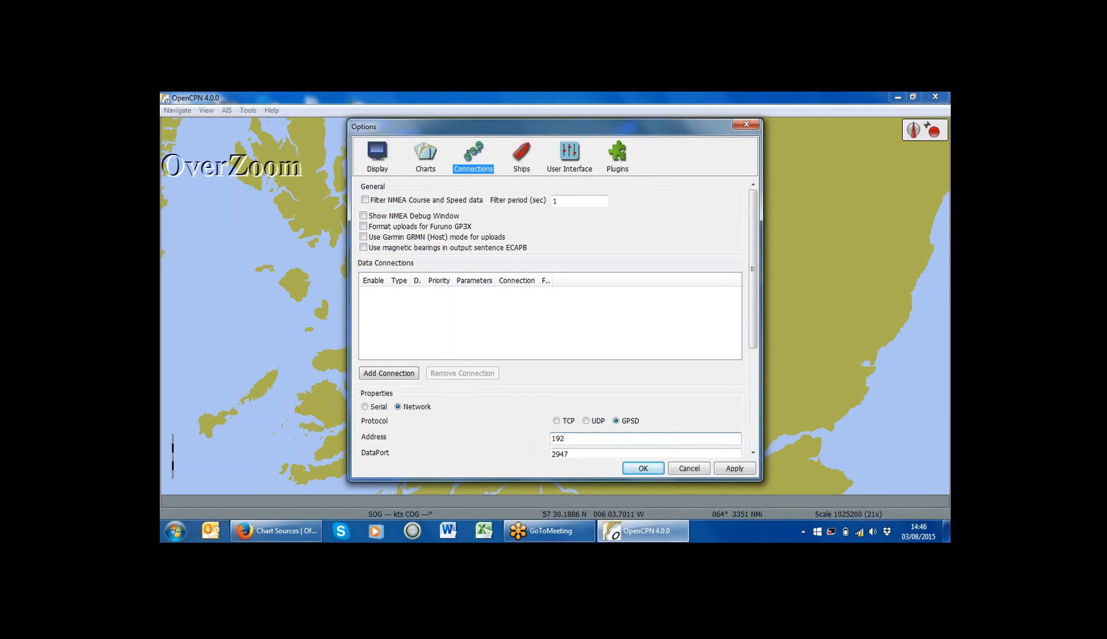
{"action": "type", "text": ".168.15.1"}
{"action": "left_click", "coordinate": [574, 452]}
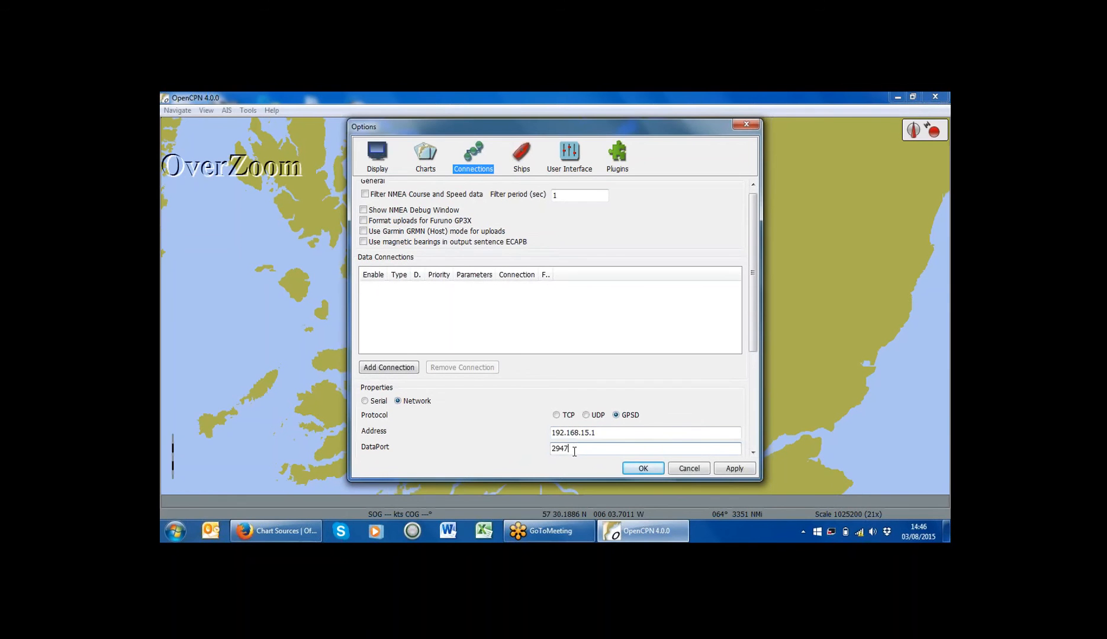
{"action": "left_click_drag", "start_coordinate": [574, 452], "coordinate": [547, 450]}
{"action": "type", "text": "39150"}
{"action": "left_click", "coordinate": [736, 470]}
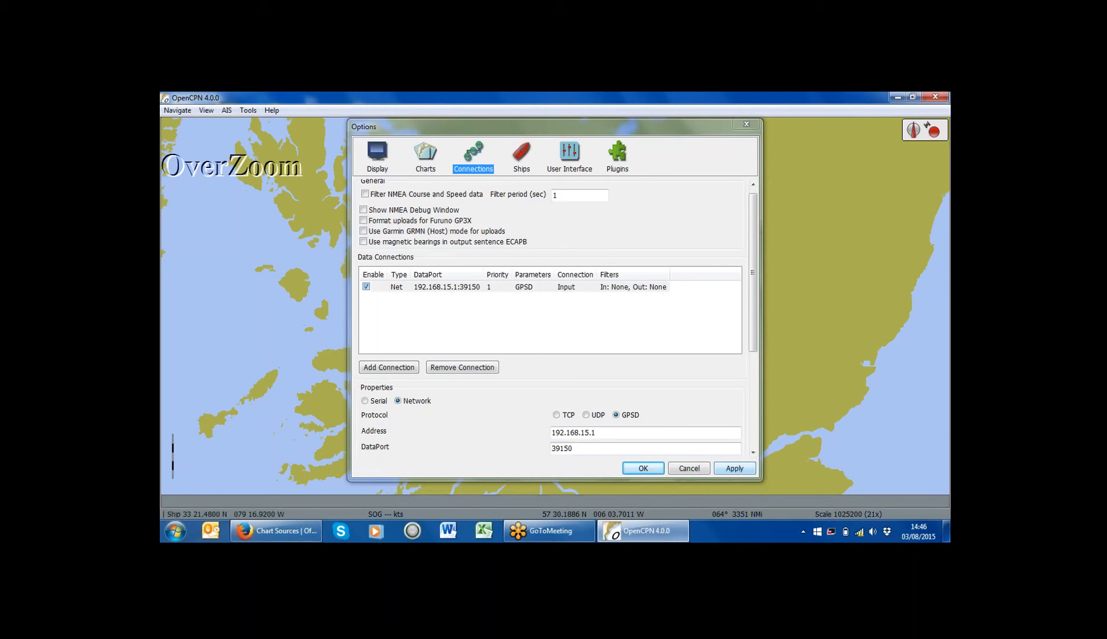
{"action": "left_click", "coordinate": [632, 470]}
Step: Pan the chart along the east coast and zoom in toward the AIS target
{"action": "left_click_drag", "start_coordinate": [642, 435], "coordinate": [696, 382]}
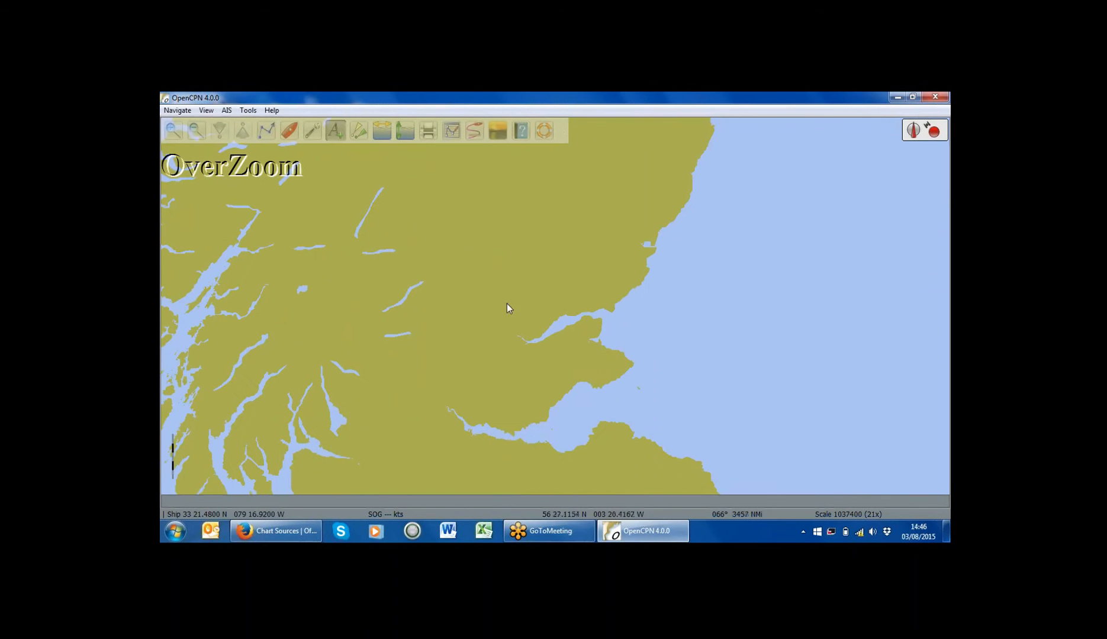
{"action": "left_click_drag", "start_coordinate": [511, 286], "coordinate": [675, 322]}
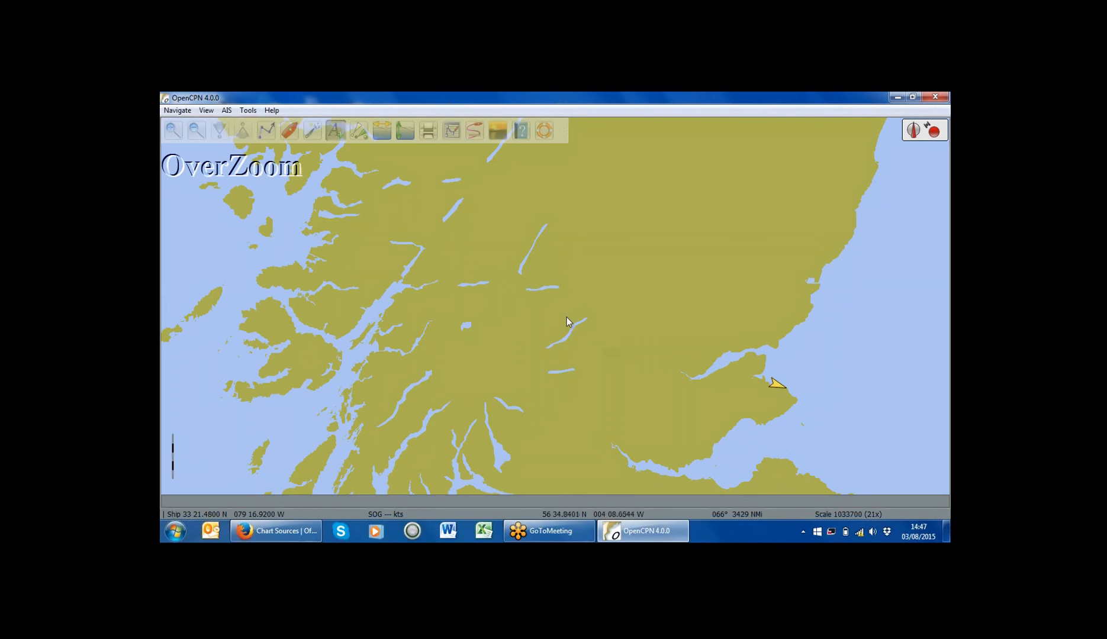
{"action": "left_click_drag", "start_coordinate": [645, 278], "coordinate": [493, 230]}
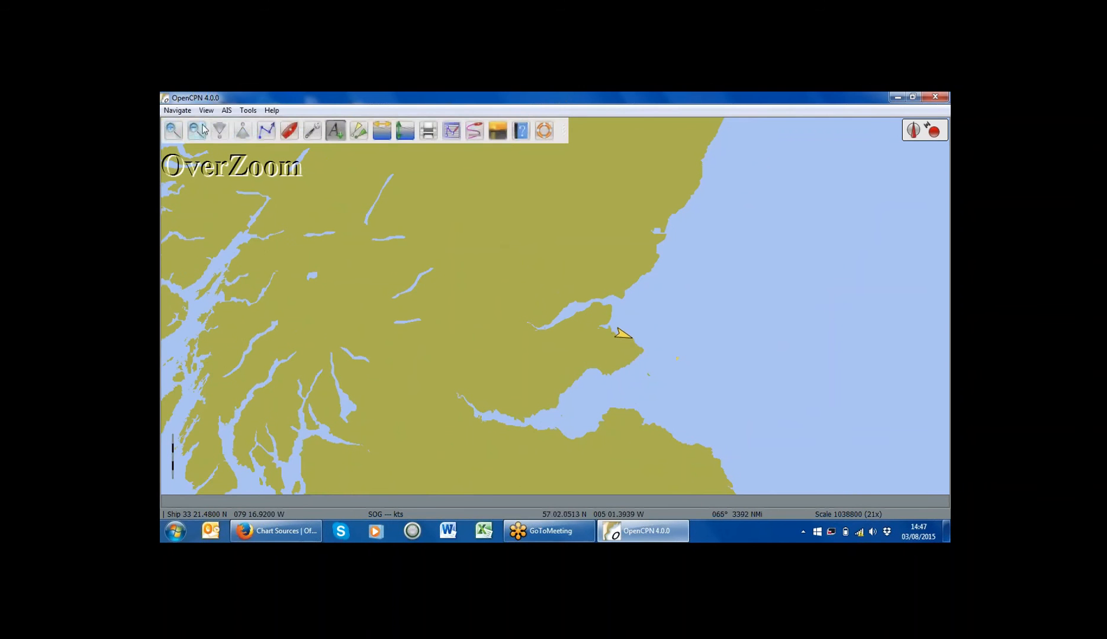
{"action": "left_click", "coordinate": [173, 131]}
{"action": "left_click", "coordinate": [173, 132]}
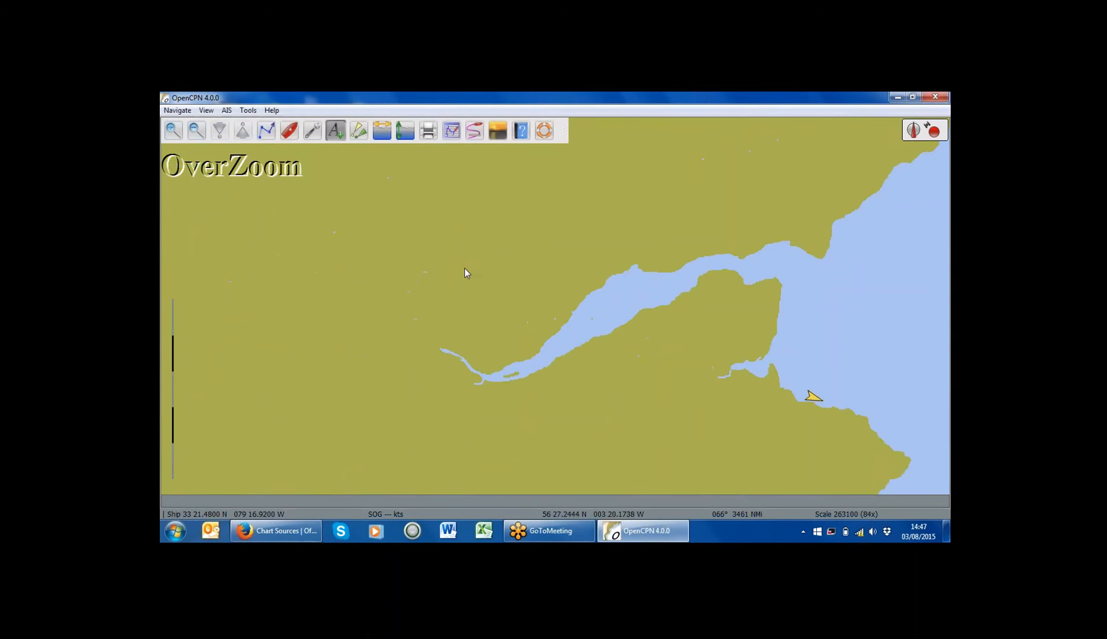
Step: Zoom in close on the AIS vessel, zoom out one step, and reopen Options
{"action": "left_click_drag", "start_coordinate": [656, 382], "coordinate": [412, 259]}
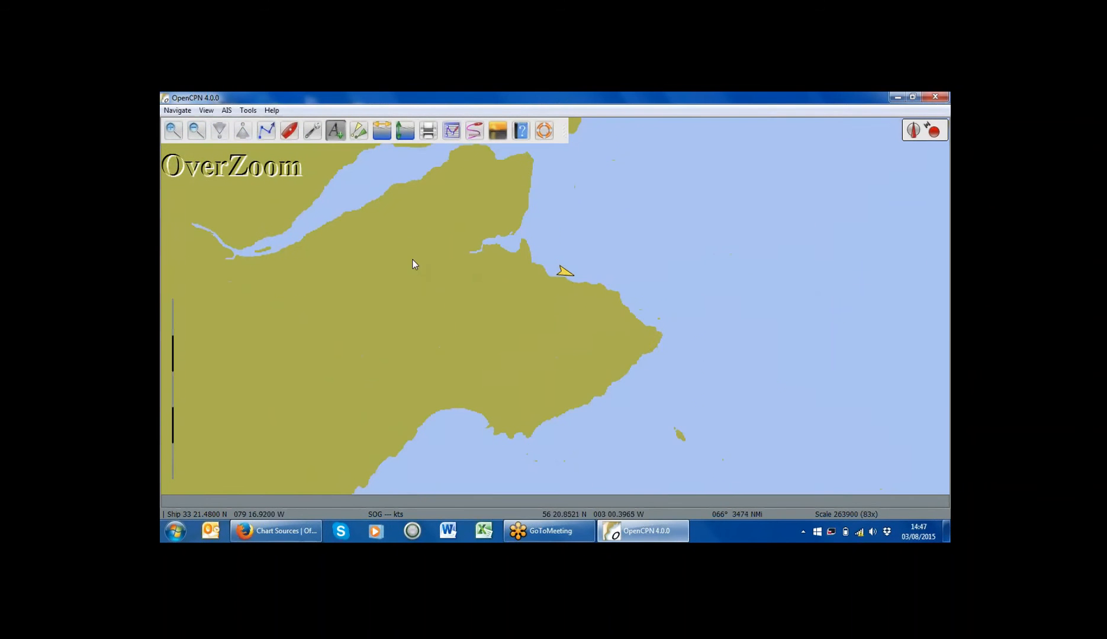
{"action": "left_click", "coordinate": [172, 130]}
{"action": "left_click", "coordinate": [172, 131]}
{"action": "left_click_drag", "start_coordinate": [596, 174], "coordinate": [463, 286]}
{"action": "left_click_drag", "start_coordinate": [501, 332], "coordinate": [606, 423]}
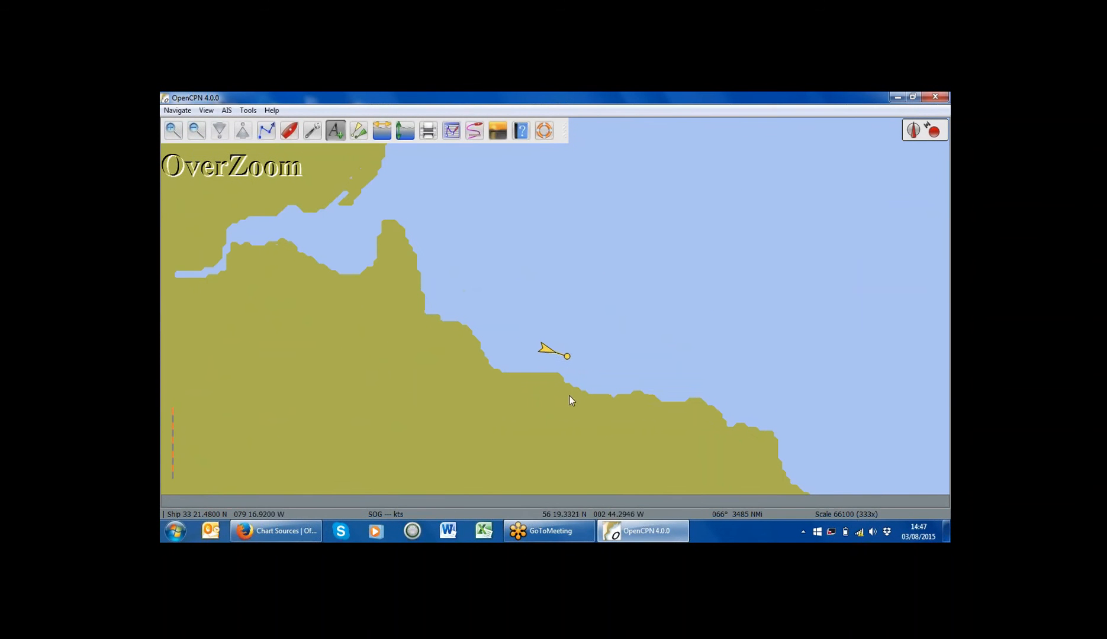
{"action": "mouse_move", "coordinate": [544, 350]}
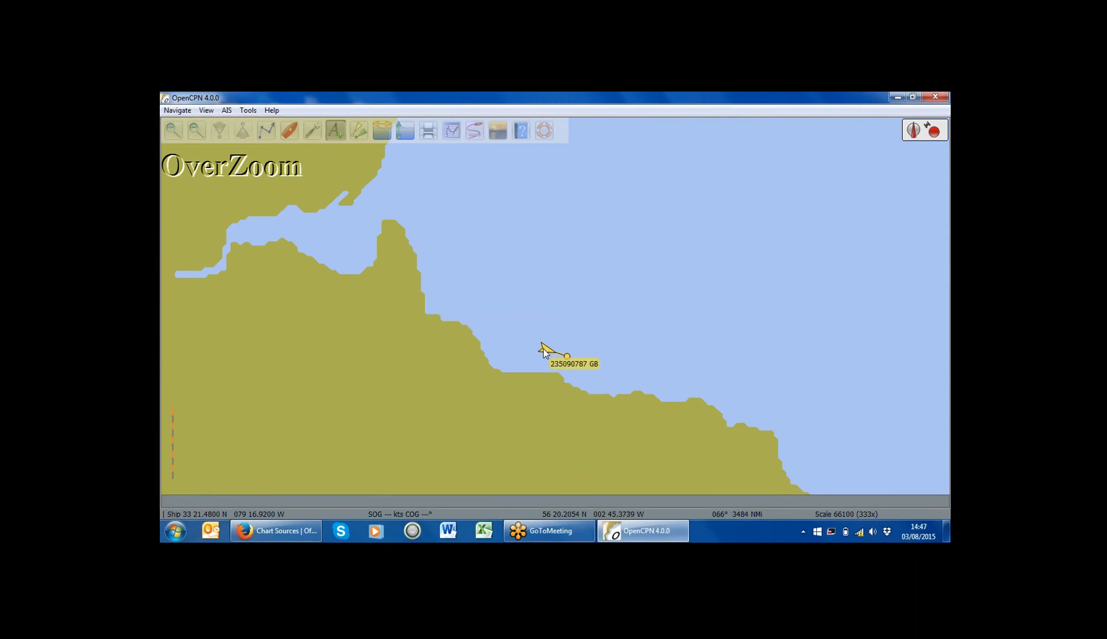
{"action": "left_click", "coordinate": [197, 130]}
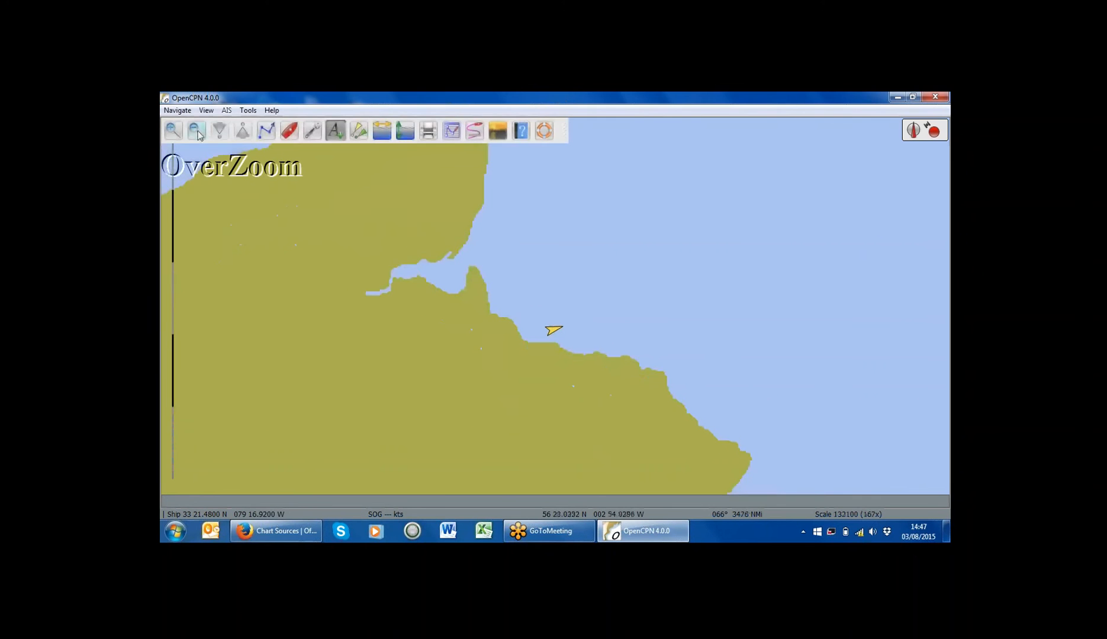
{"action": "left_click", "coordinate": [312, 131]}
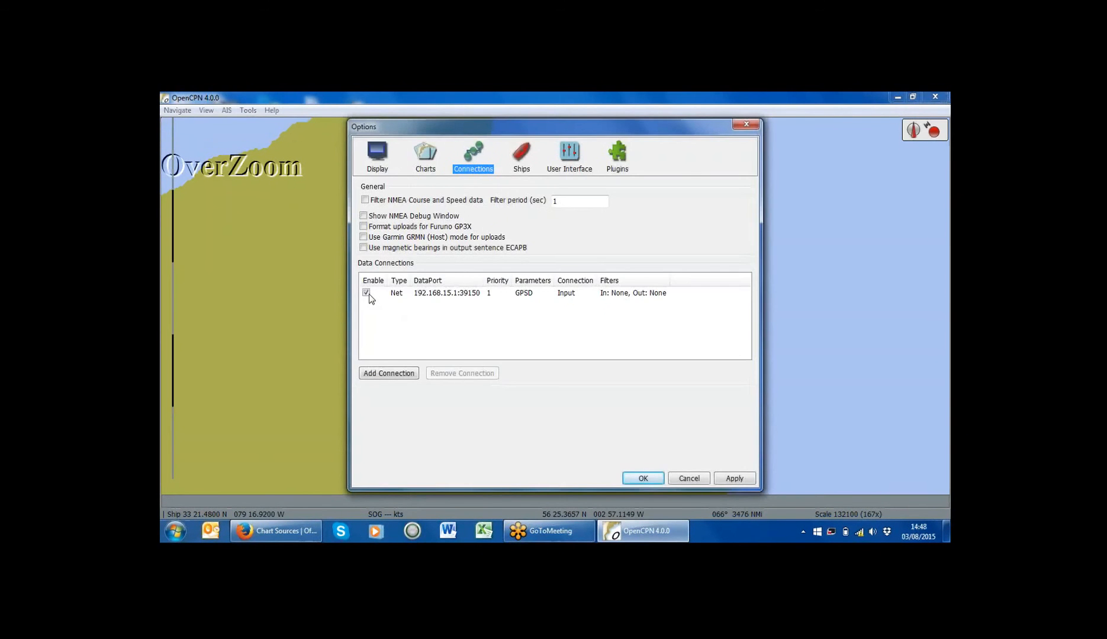
Step: Untick Enable on the Net GPSD connection to 192.168.15.1 and zoom the chart out
{"action": "left_click", "coordinate": [367, 294]}
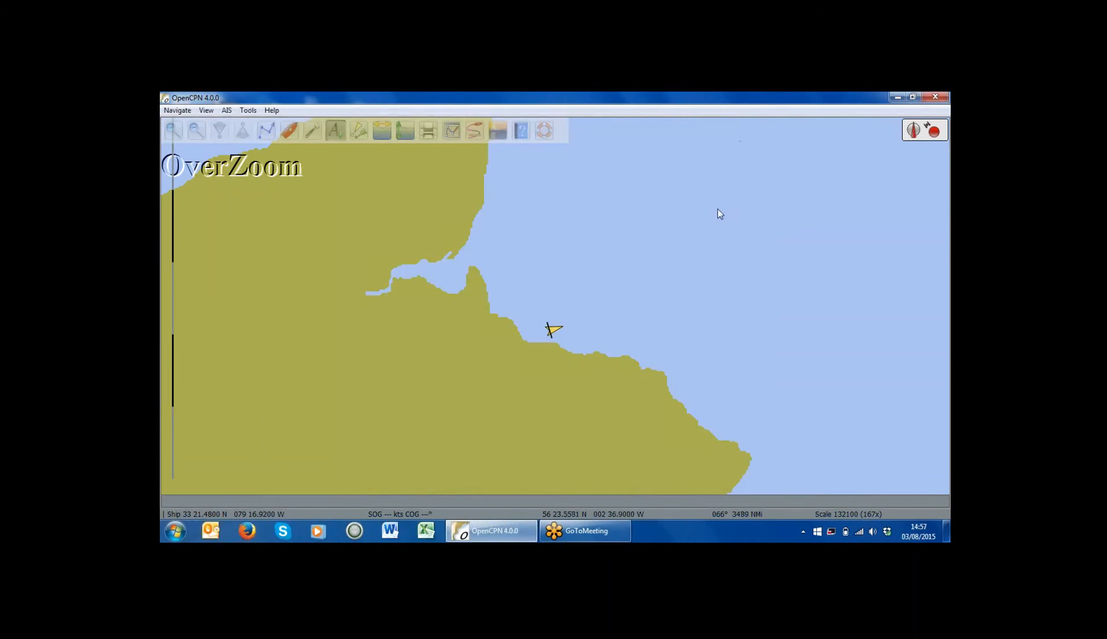
{"action": "scroll", "coordinate": [669, 301], "scroll_direction": "down", "scroll_amount": 1}
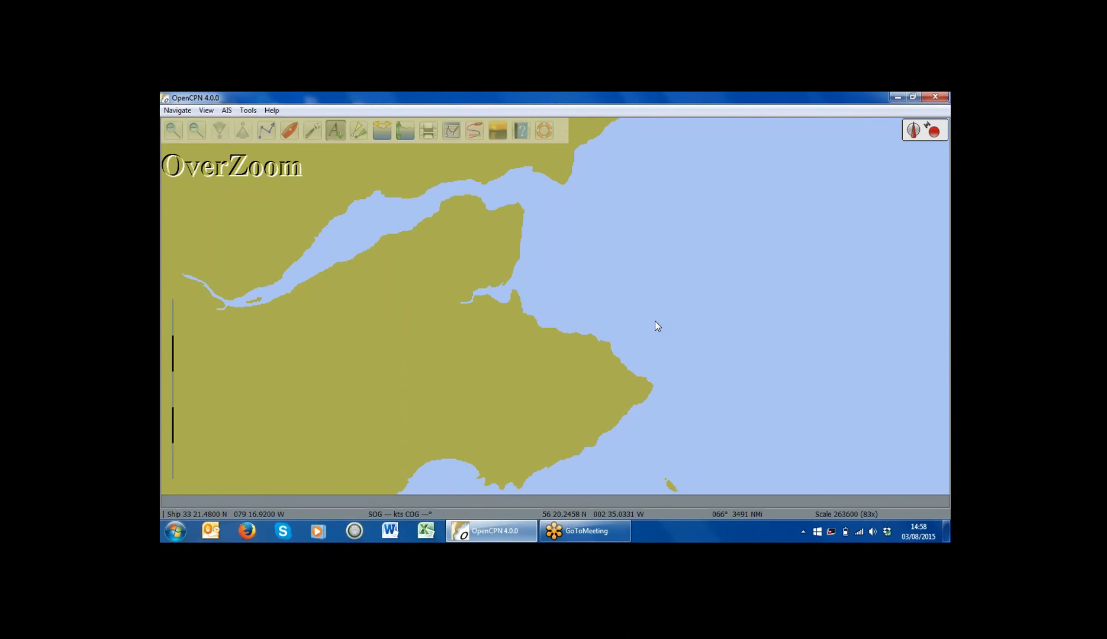
Step: Search Google for 'vespermarine' in Firefox and go to the XB-8000 AIS Transponder product page
{"action": "left_click", "coordinate": [257, 536]}
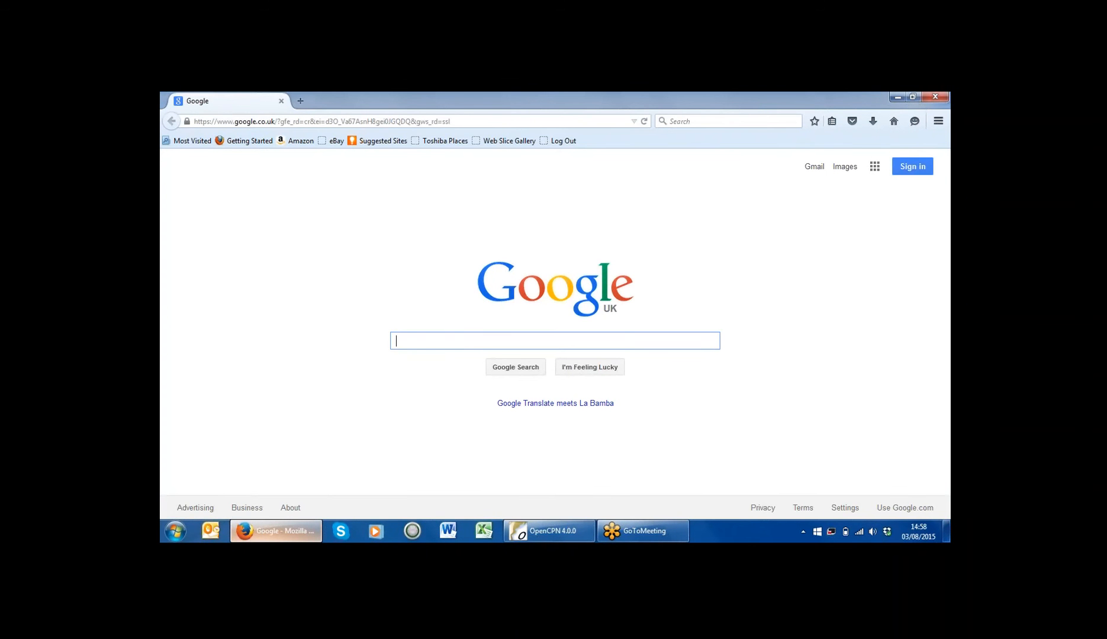
{"action": "type", "text": "vesp"}
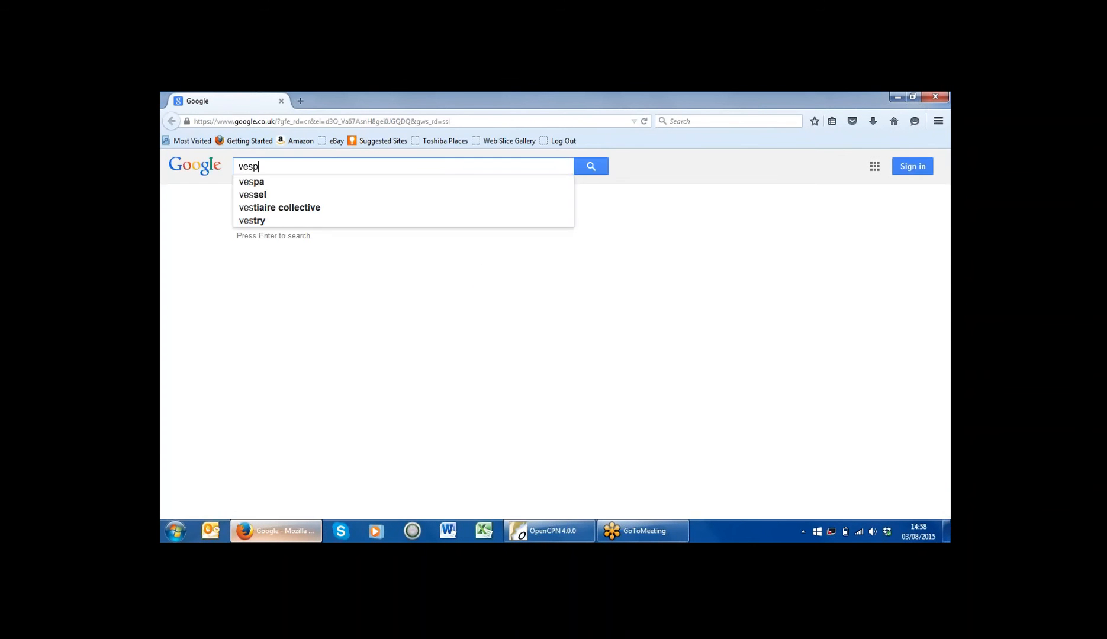
{"action": "type", "text": "ermarine"}
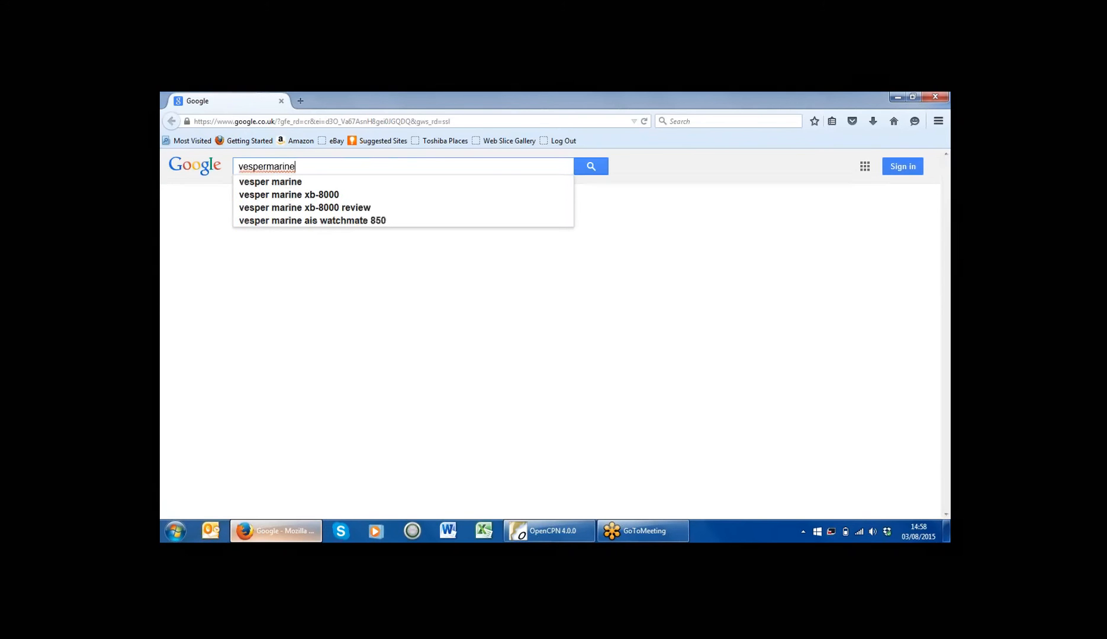
{"action": "key", "text": "Return"}
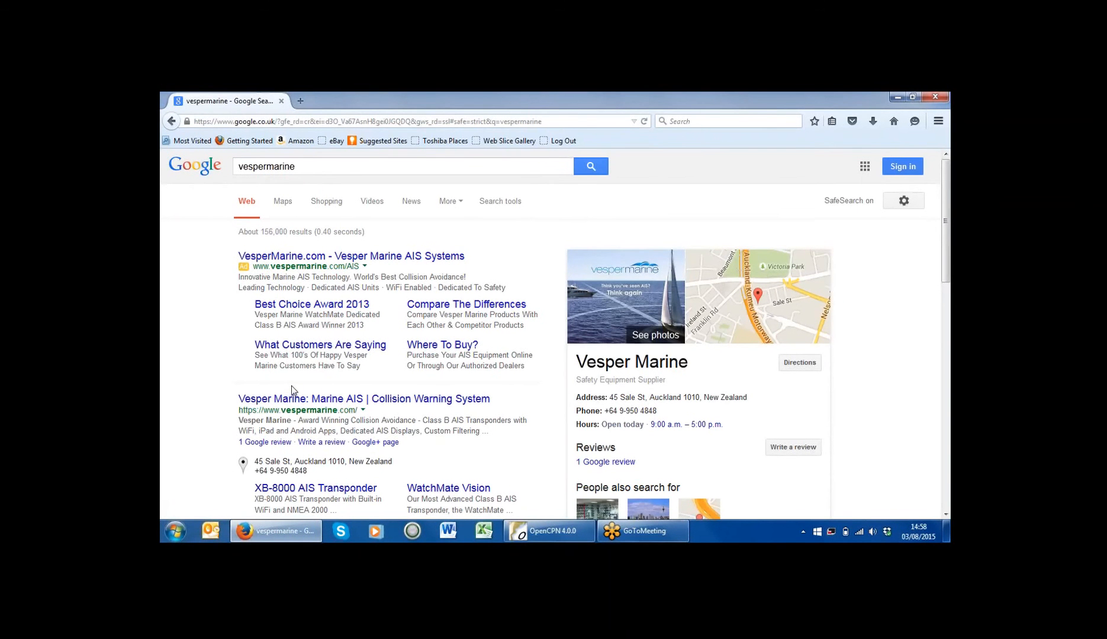
{"action": "left_click", "coordinate": [325, 489]}
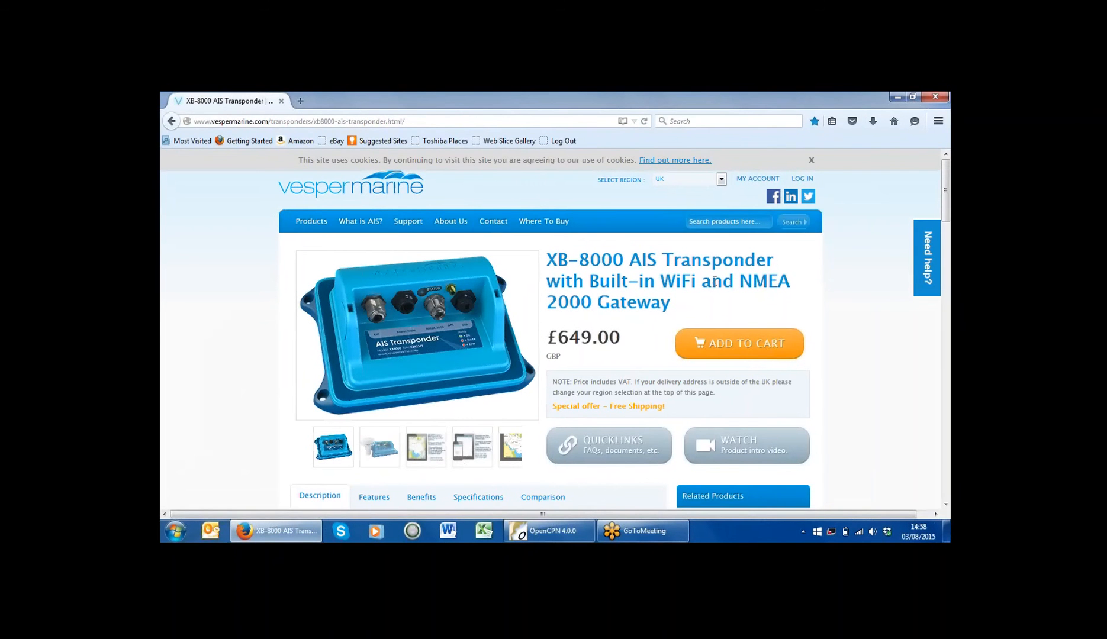
Step: Go to Support > USB Drivers and request the XB-8000 / XB-6000 Transponder drivers for Windows
{"action": "mouse_move", "coordinate": [479, 229]}
{"action": "mouse_move", "coordinate": [420, 226]}
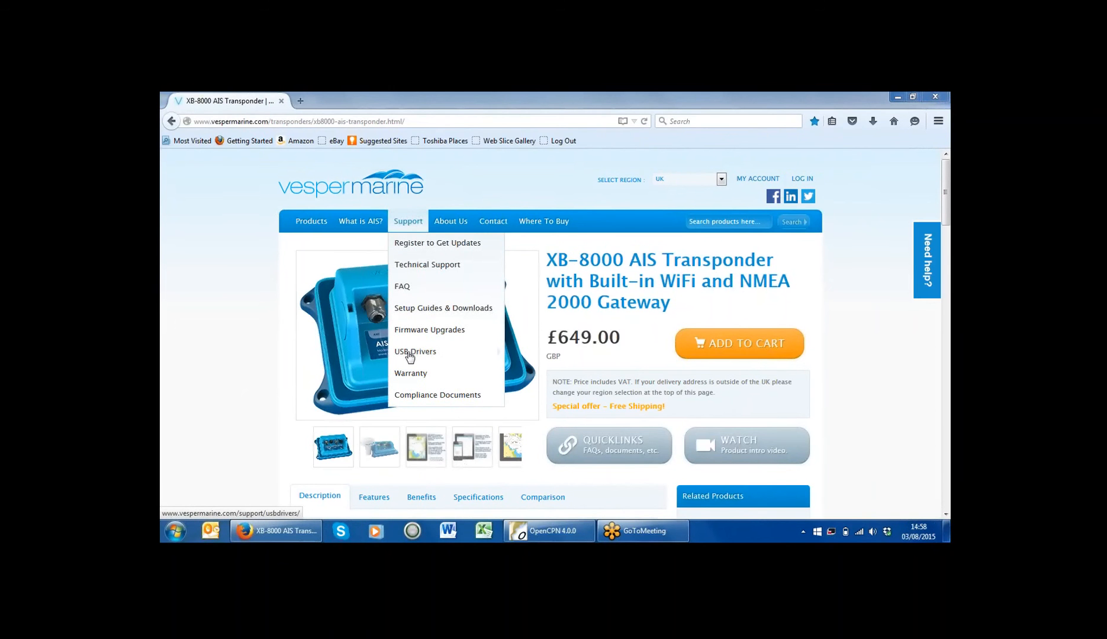
{"action": "left_click", "coordinate": [409, 354]}
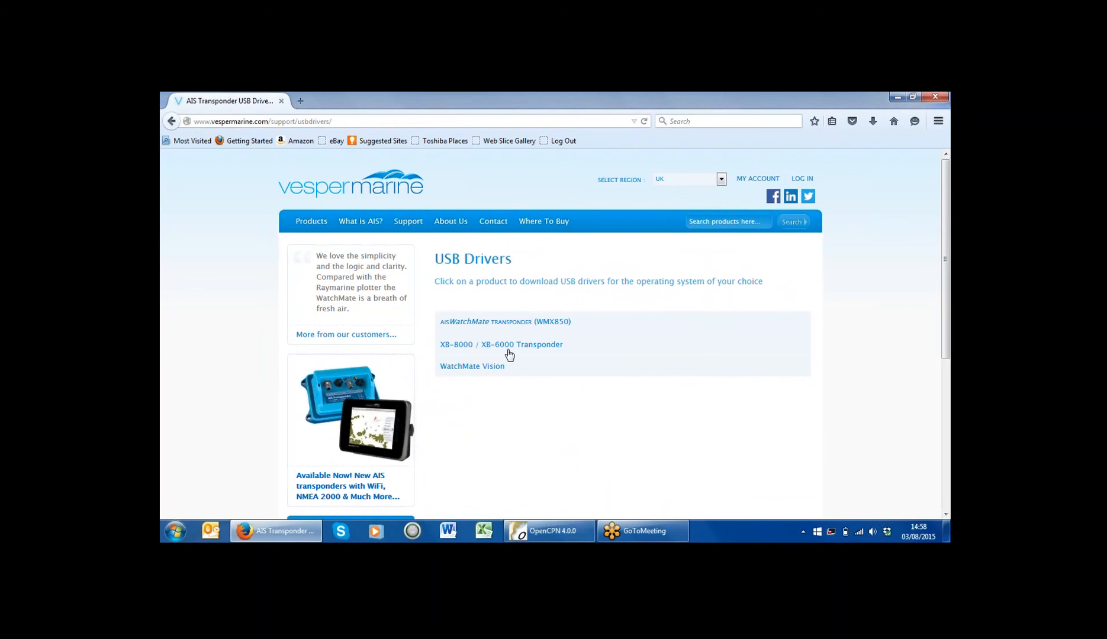
{"action": "left_click", "coordinate": [479, 349]}
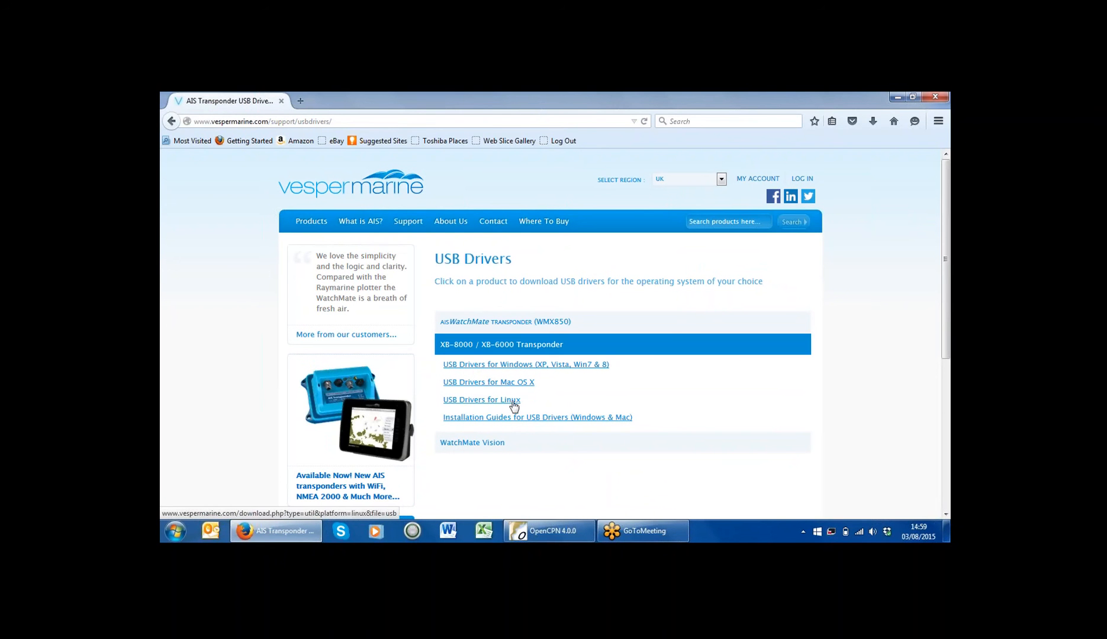
{"action": "left_click", "coordinate": [529, 366]}
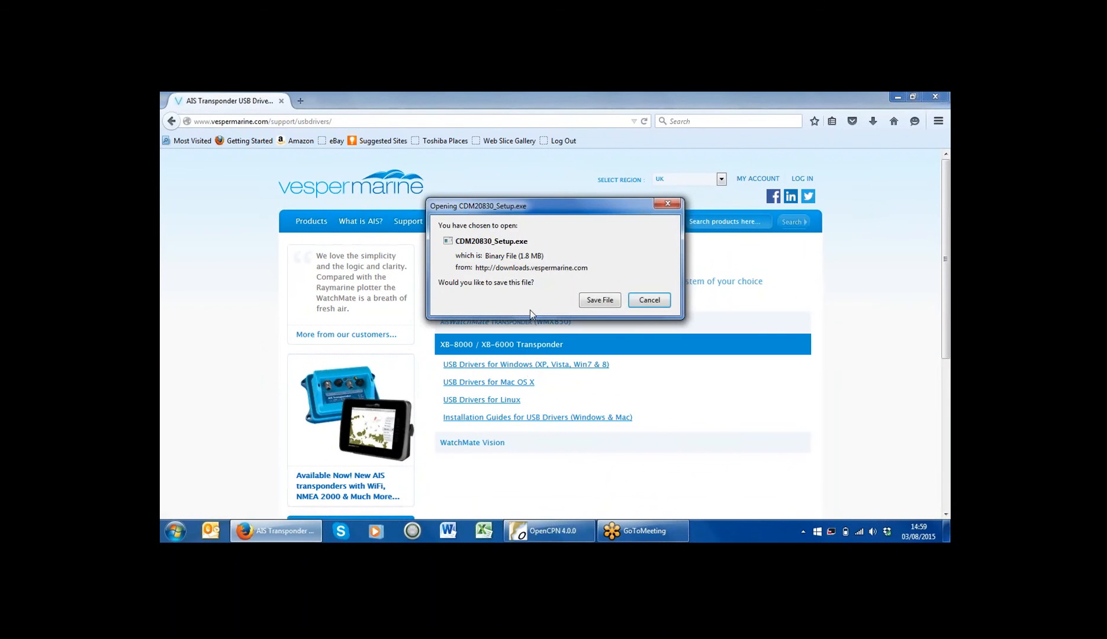
Step: Save CDM20830_Setup.exe and launch it from Firefox's downloads list
{"action": "left_click", "coordinate": [599, 301]}
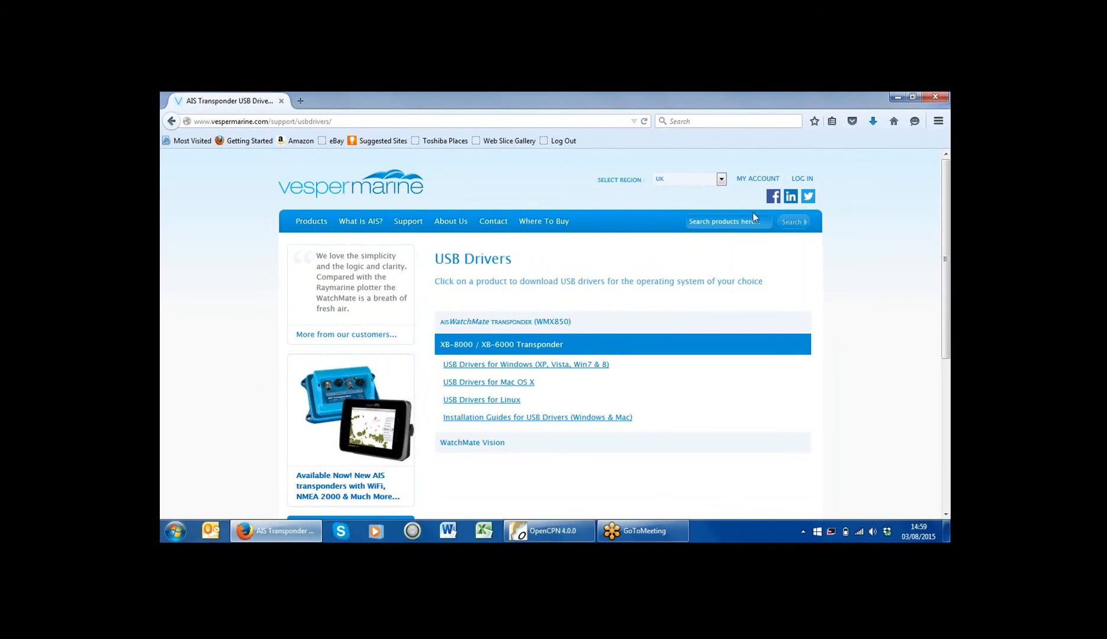
{"action": "left_click", "coordinate": [873, 123]}
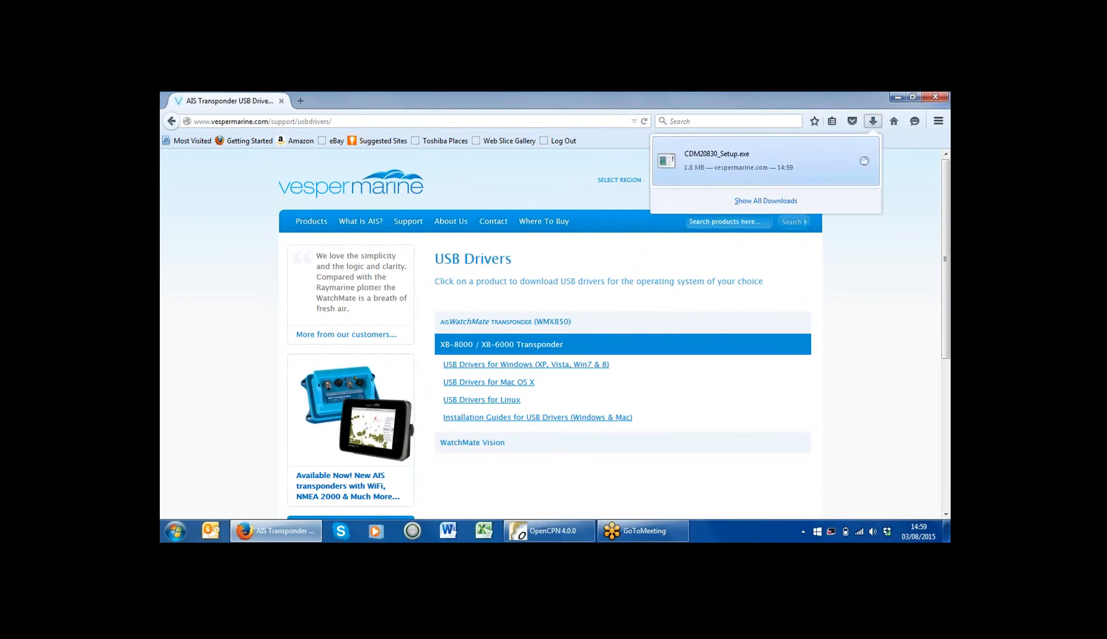
{"action": "left_click", "coordinate": [764, 160]}
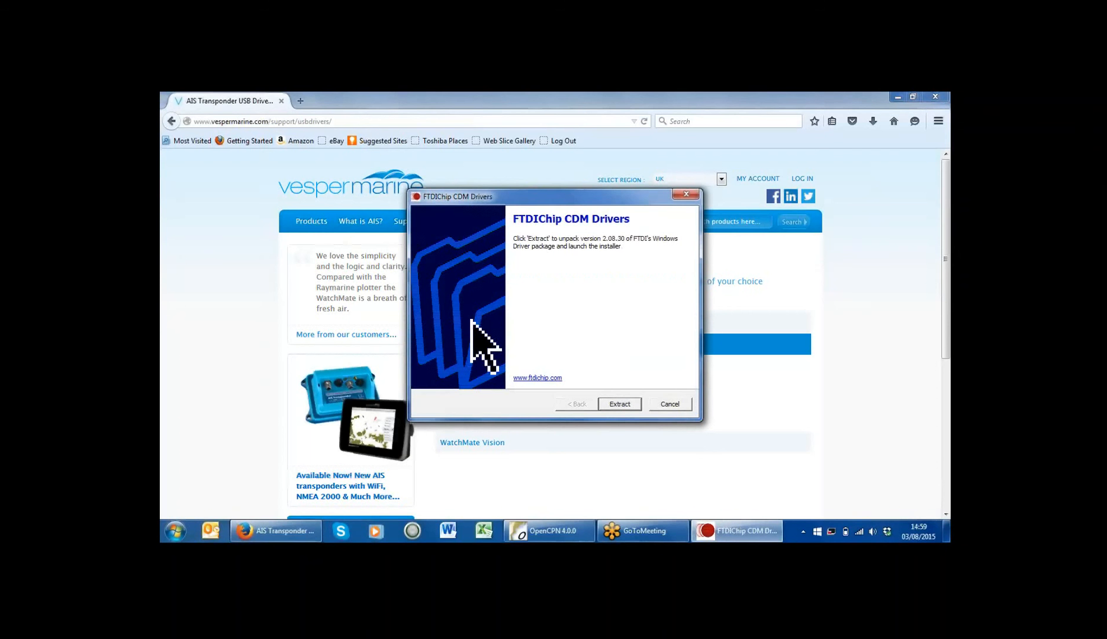
Step: Extract and install the FTDI CDM drivers, finishing the wizard so COM5 becomes available
{"action": "left_click", "coordinate": [610, 403]}
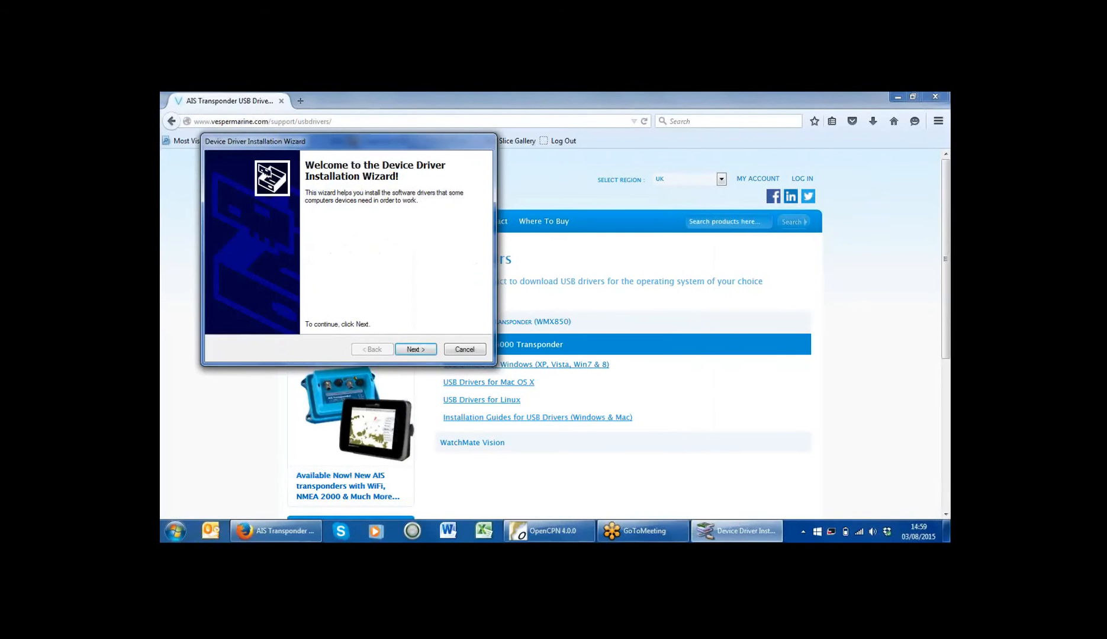
{"action": "left_click", "coordinate": [415, 349]}
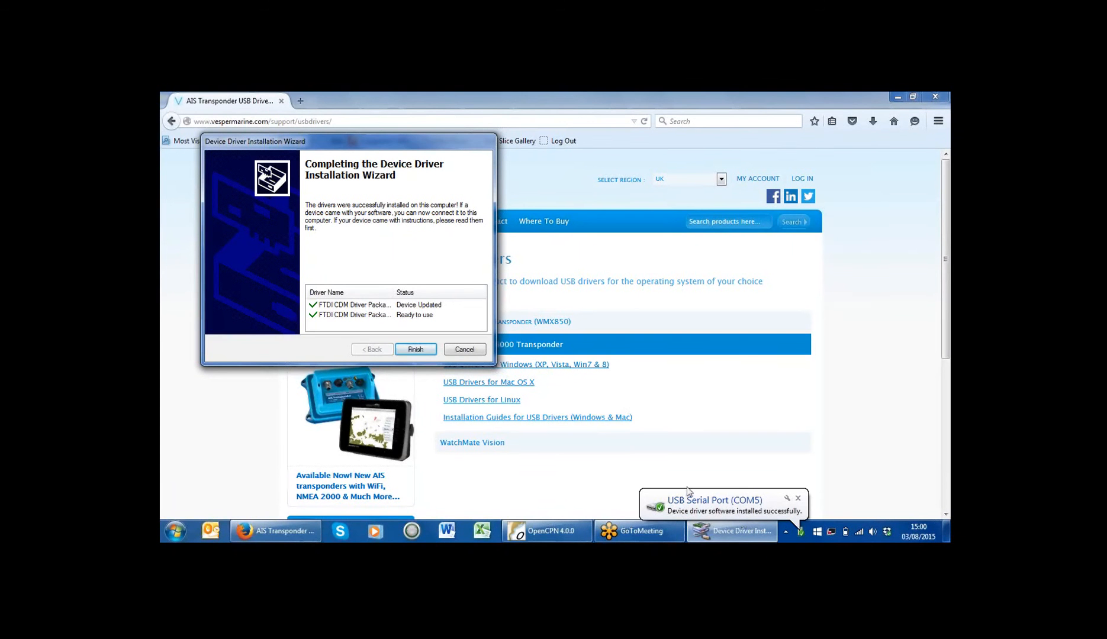
{"action": "left_click", "coordinate": [416, 349]}
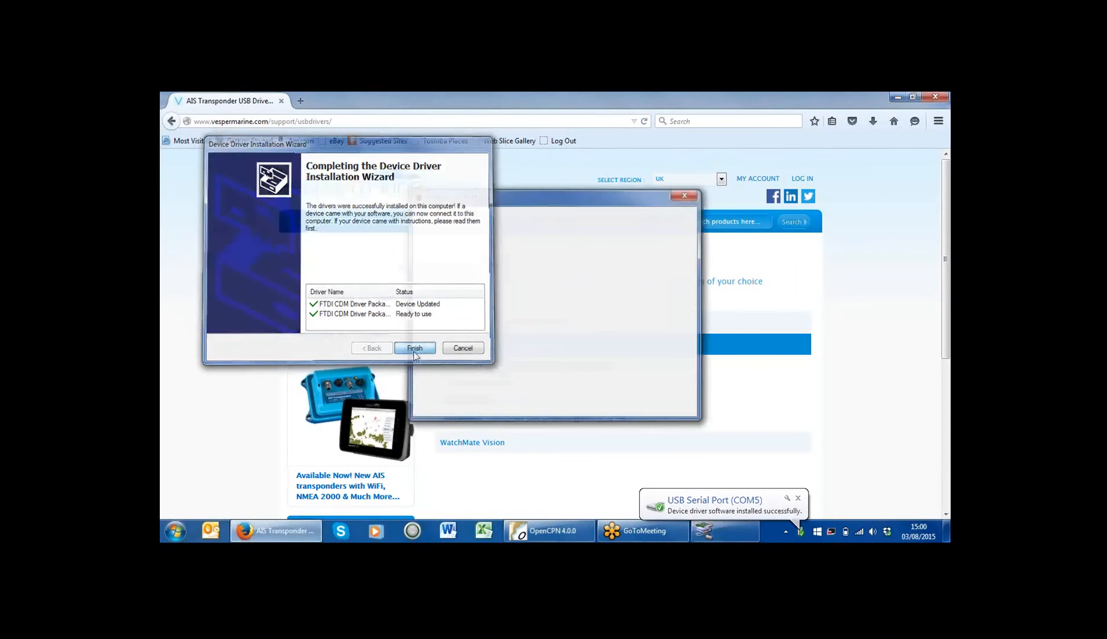
Step: Close Firefox and add a Serial connection on COM5 USB Serial Port at 38400 baud in OpenCPN
{"action": "left_click", "coordinate": [935, 97]}
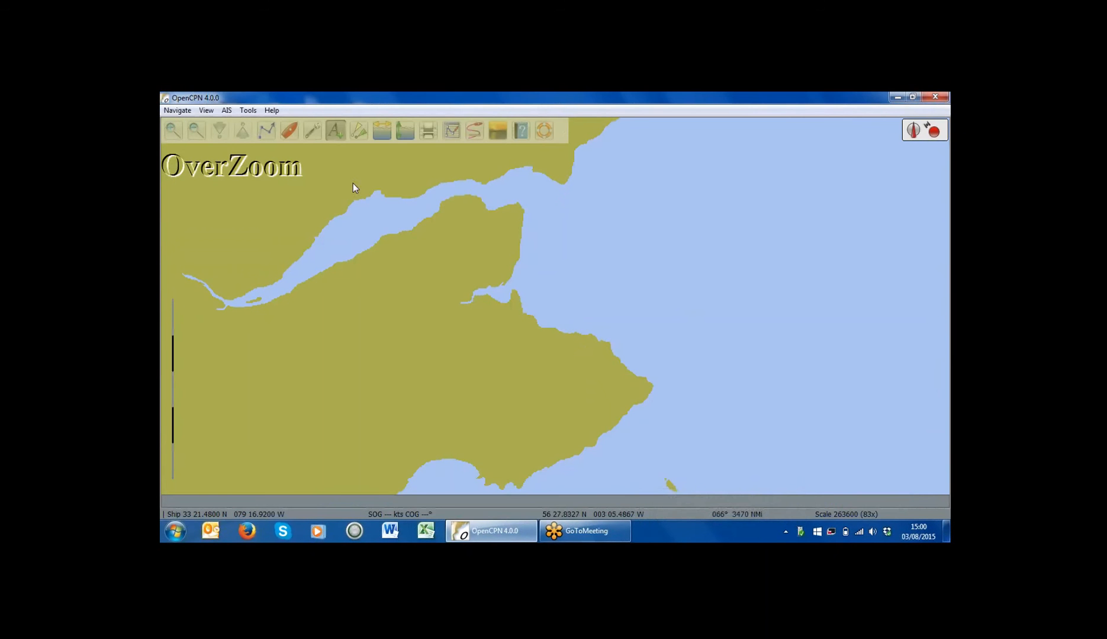
{"action": "left_click", "coordinate": [335, 132]}
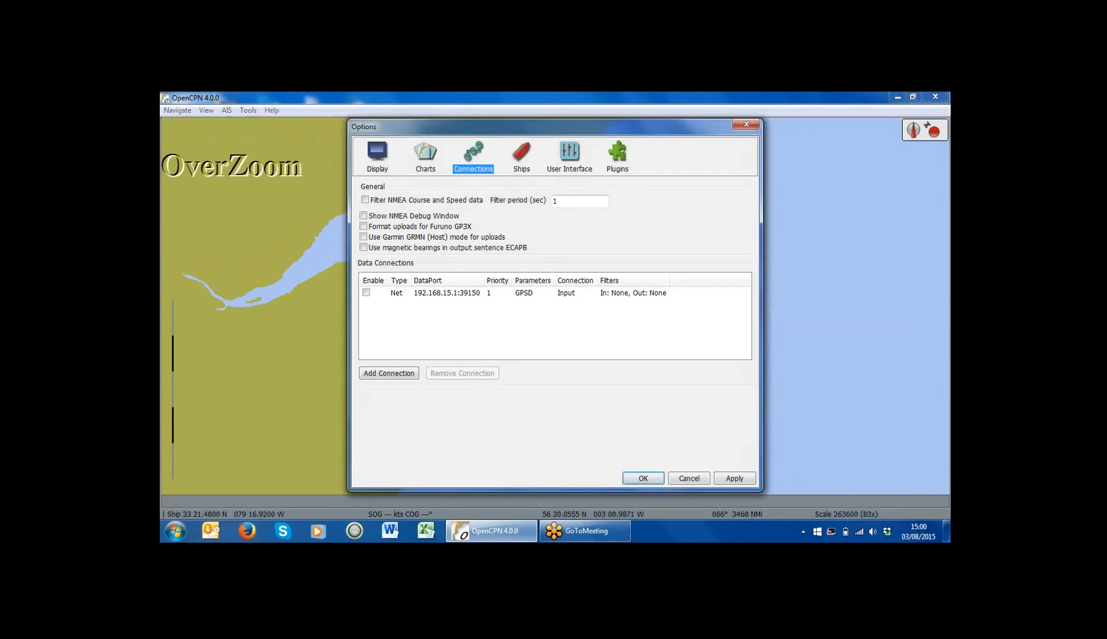
{"action": "left_click", "coordinate": [398, 374]}
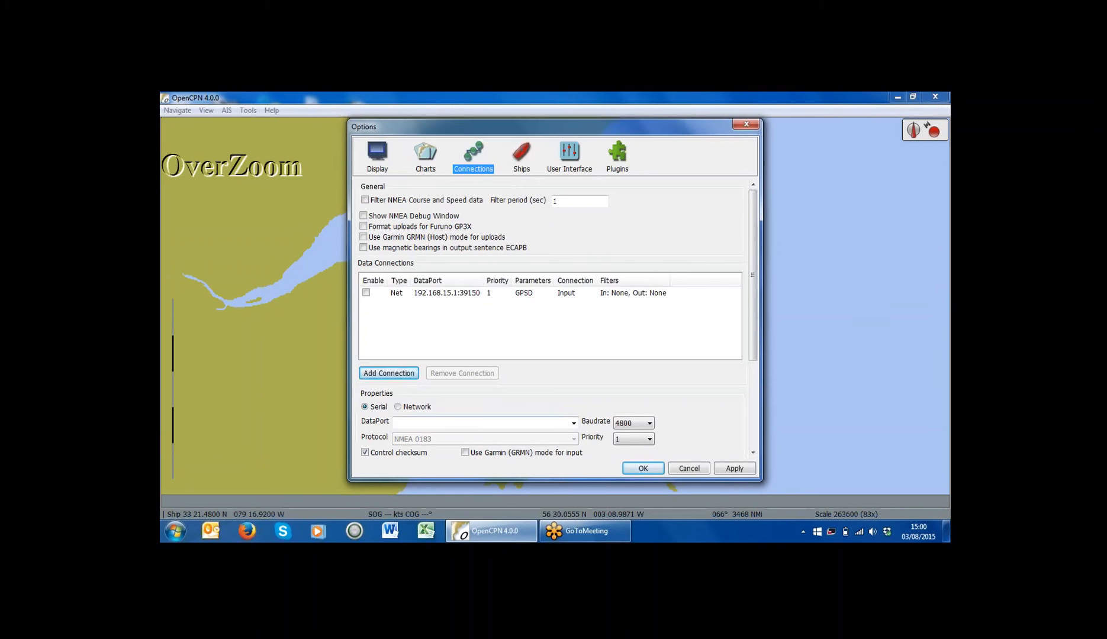
{"action": "left_click", "coordinate": [573, 422]}
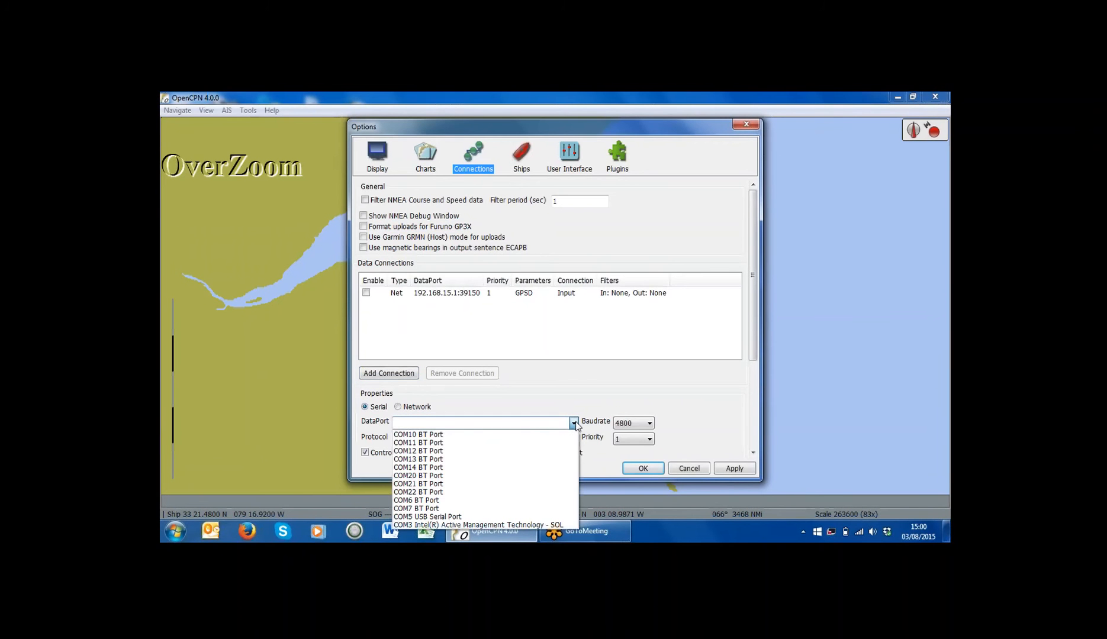
{"action": "left_click", "coordinate": [534, 516]}
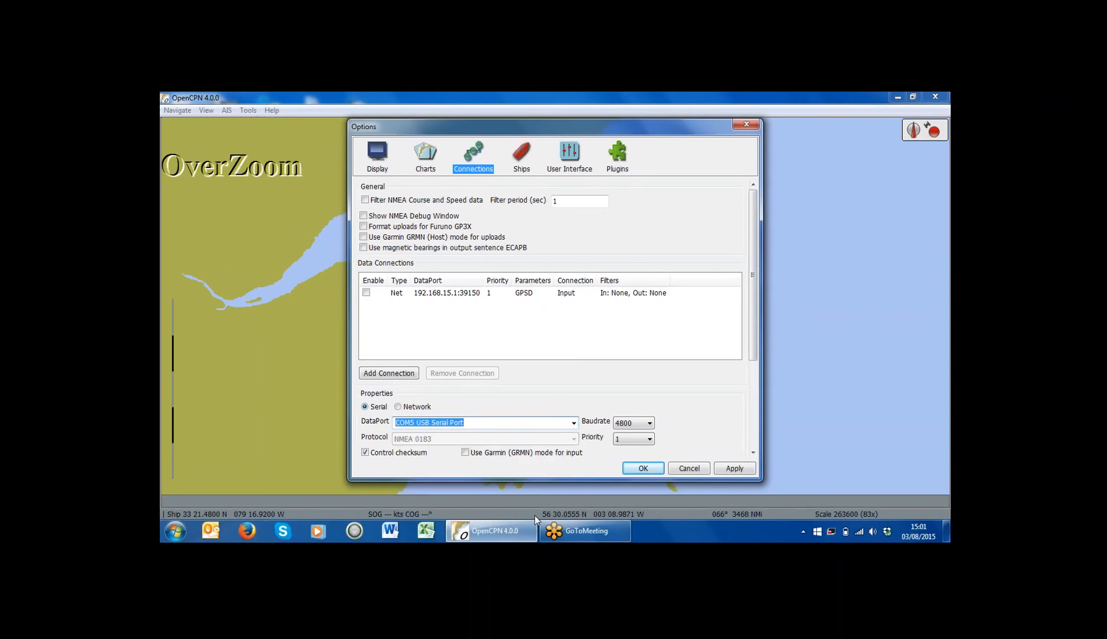
{"action": "left_click", "coordinate": [650, 424]}
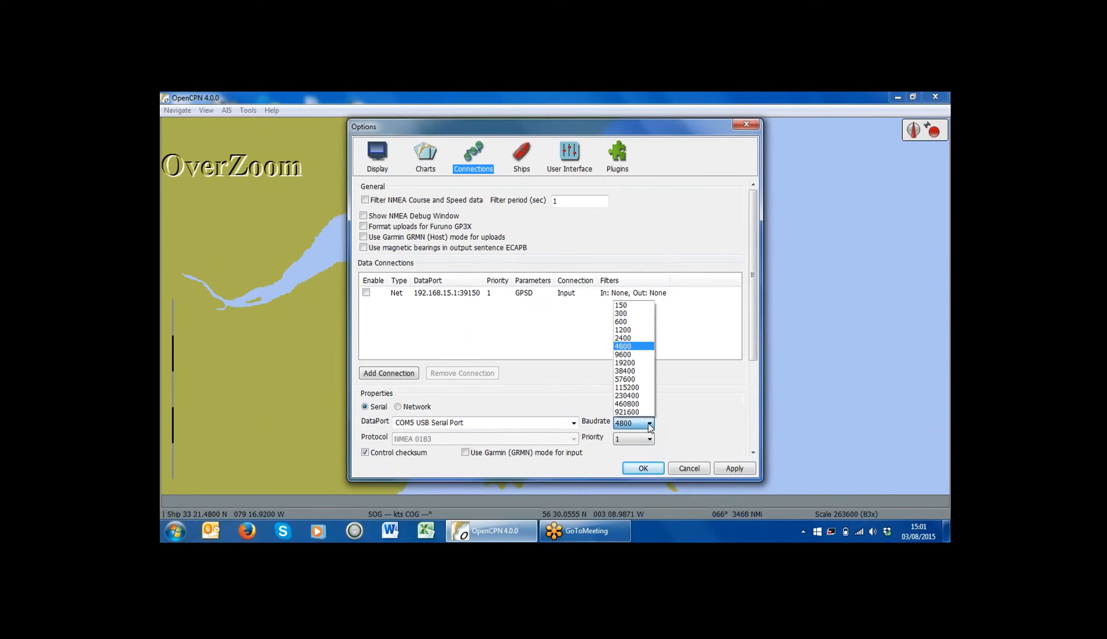
{"action": "left_click", "coordinate": [641, 372]}
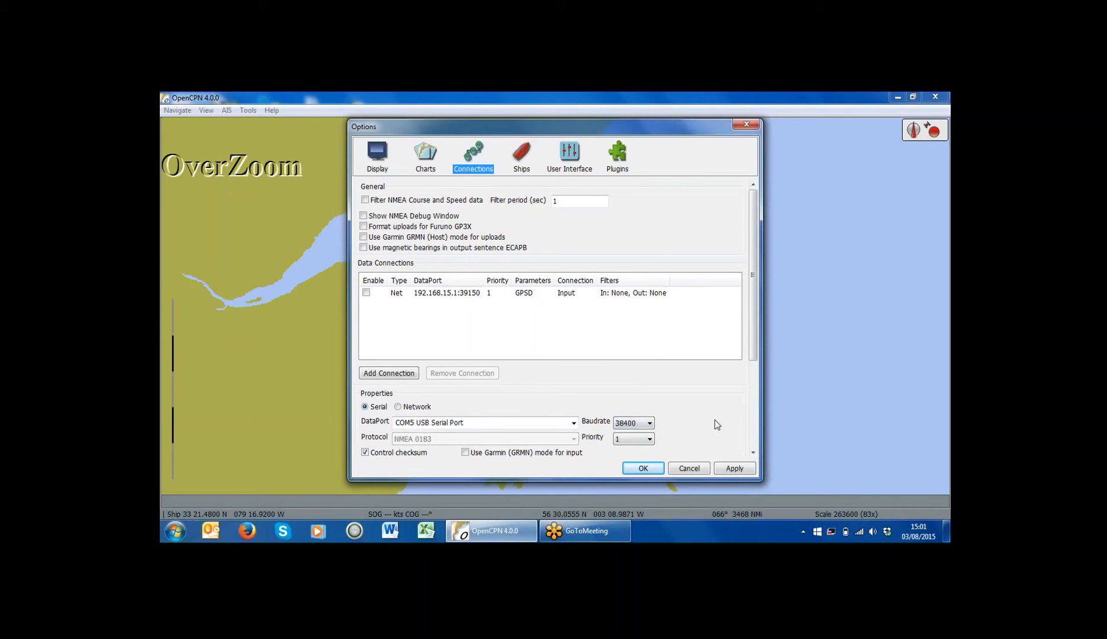
{"action": "left_click", "coordinate": [734, 469]}
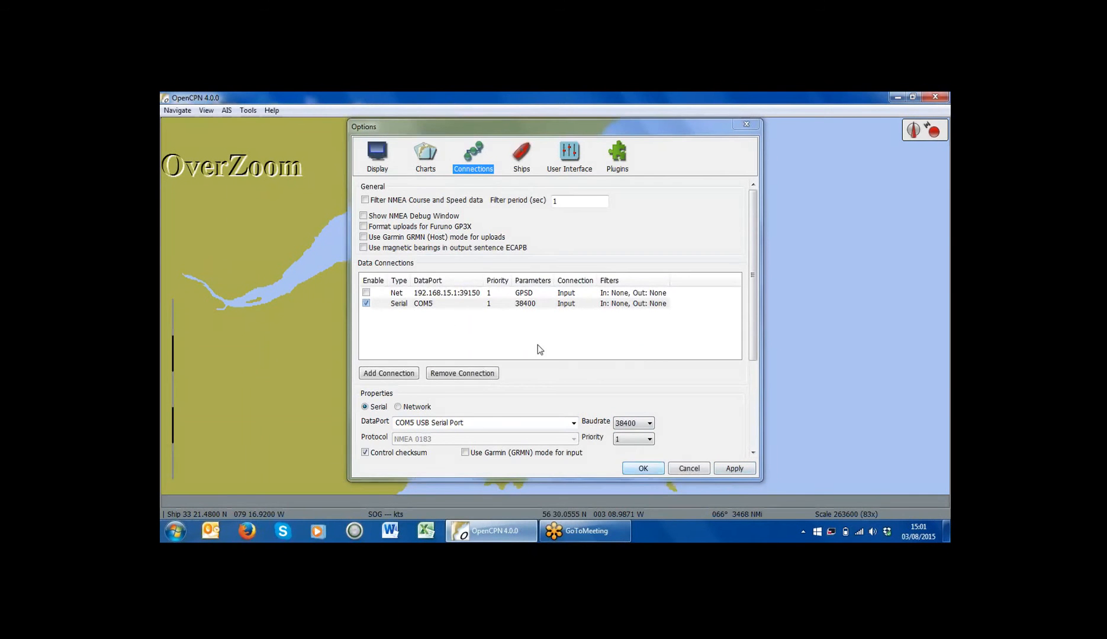
Step: Confirm the Options dialog with OK and watch AIS vessel targets appear beside own ship
{"action": "left_click", "coordinate": [651, 468]}
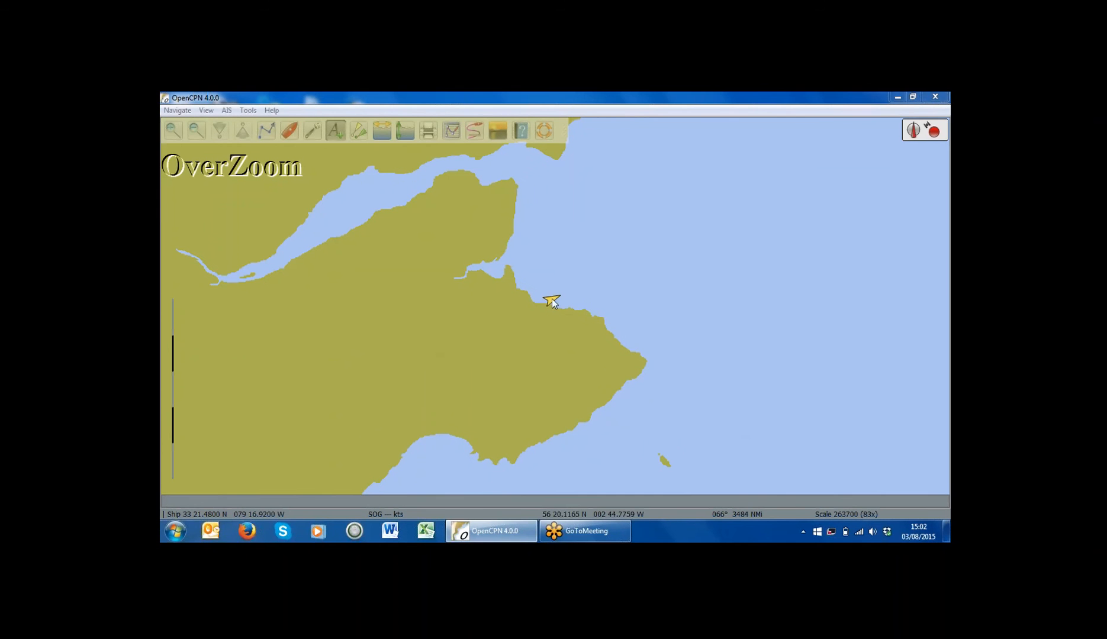
{"action": "mouse_move", "coordinate": [551, 302]}
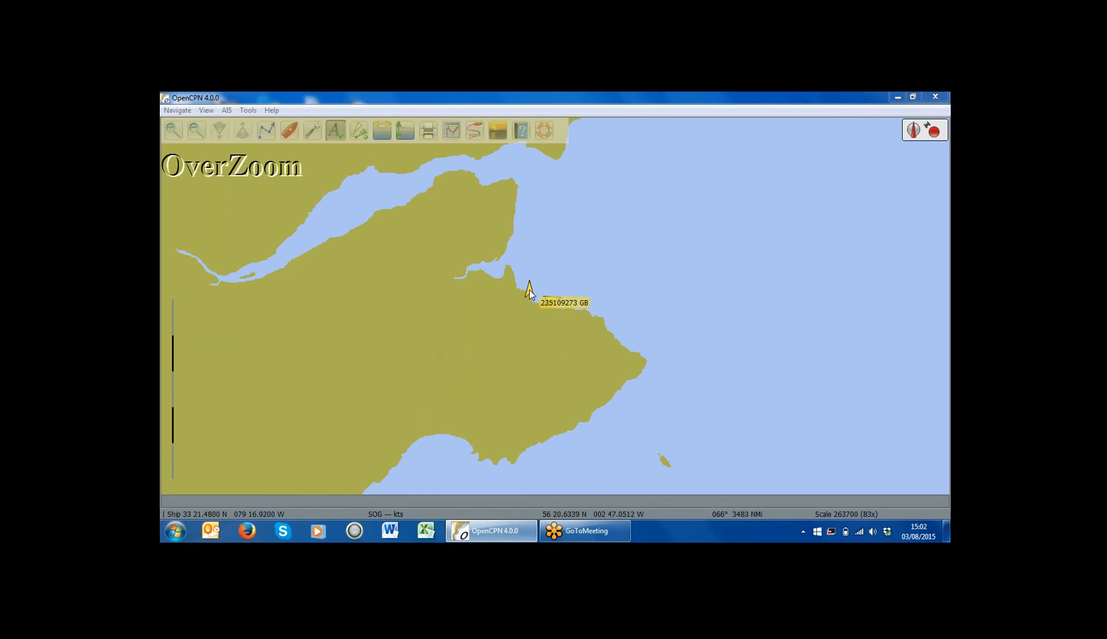
{"action": "mouse_move", "coordinate": [553, 301]}
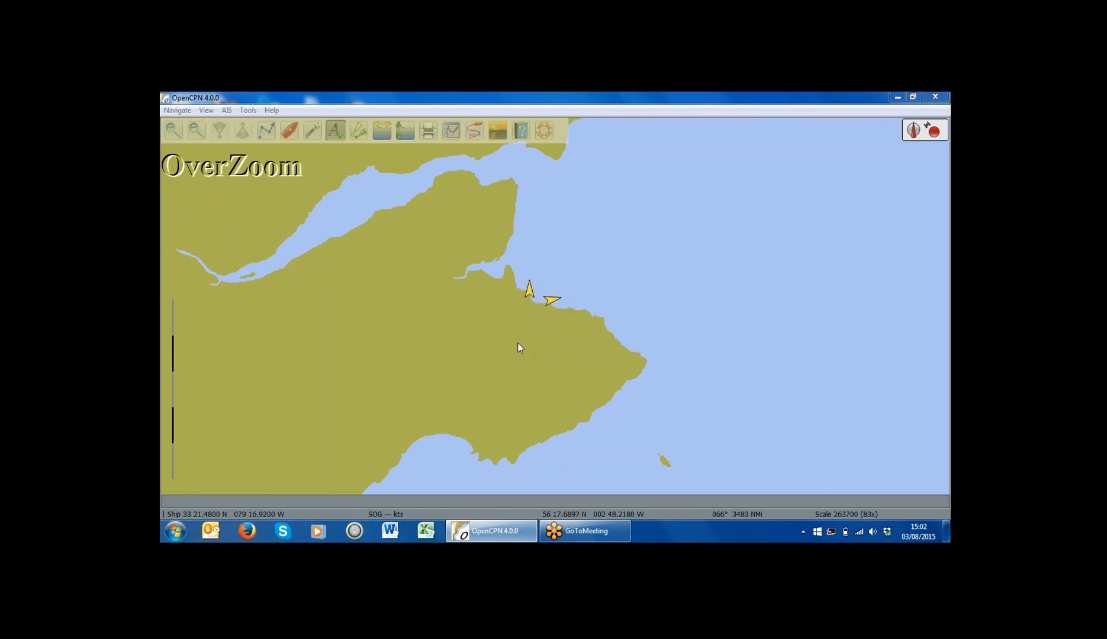